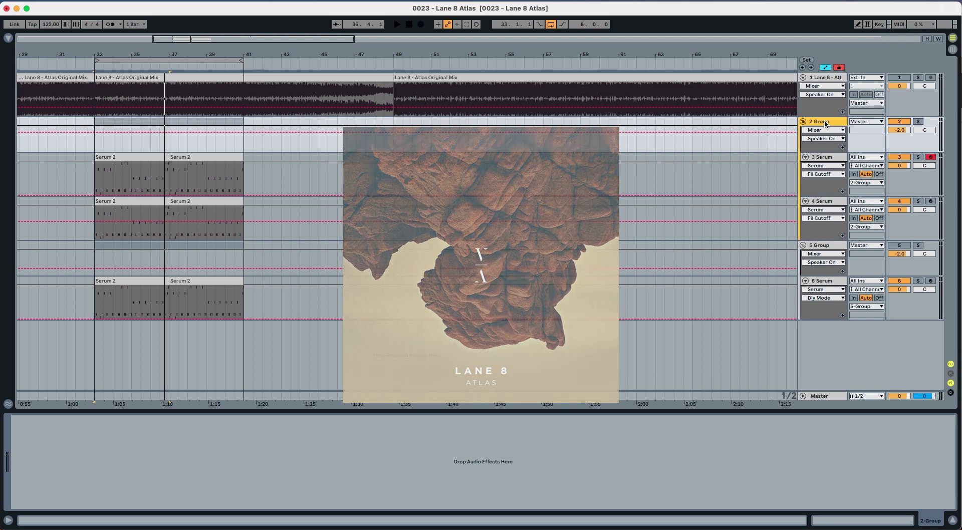
Play the arrangement and toggle solo on the original mix to compare it with the remake
key("space")
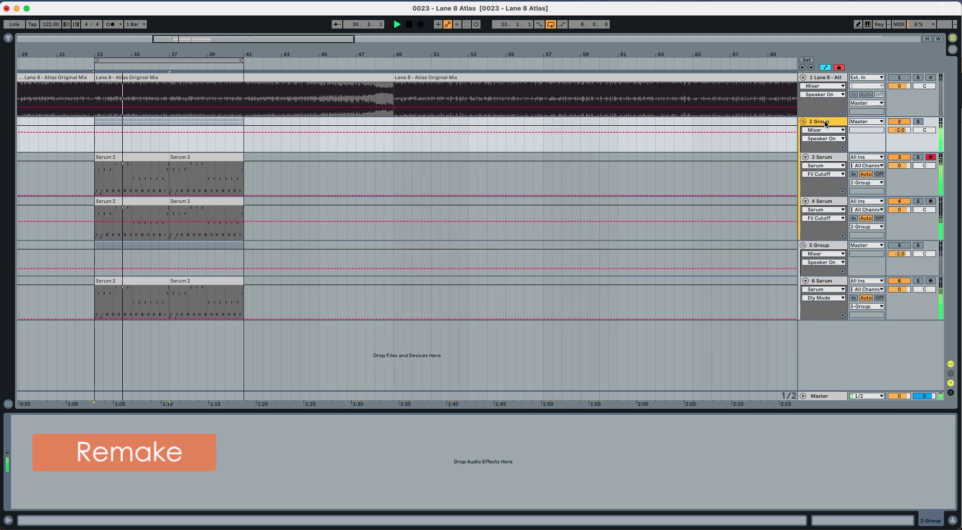
key("s")
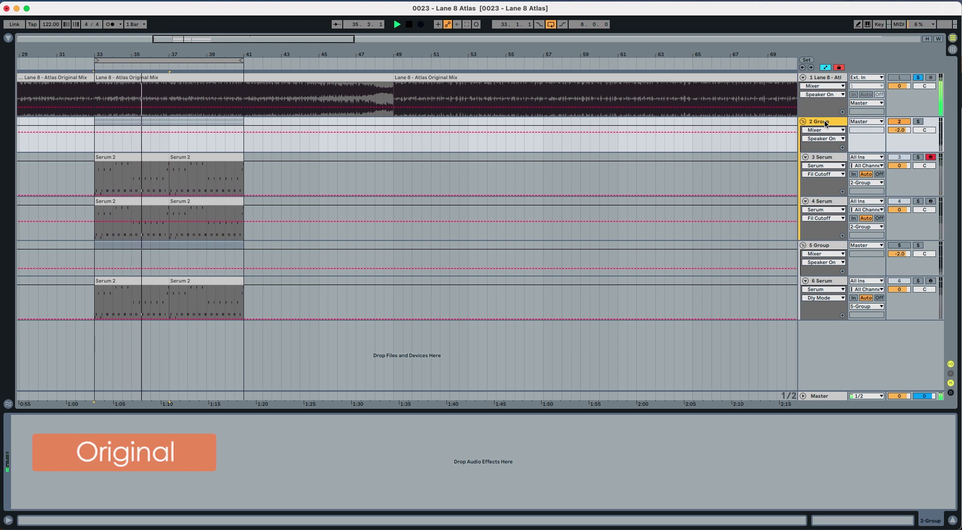
key("s")
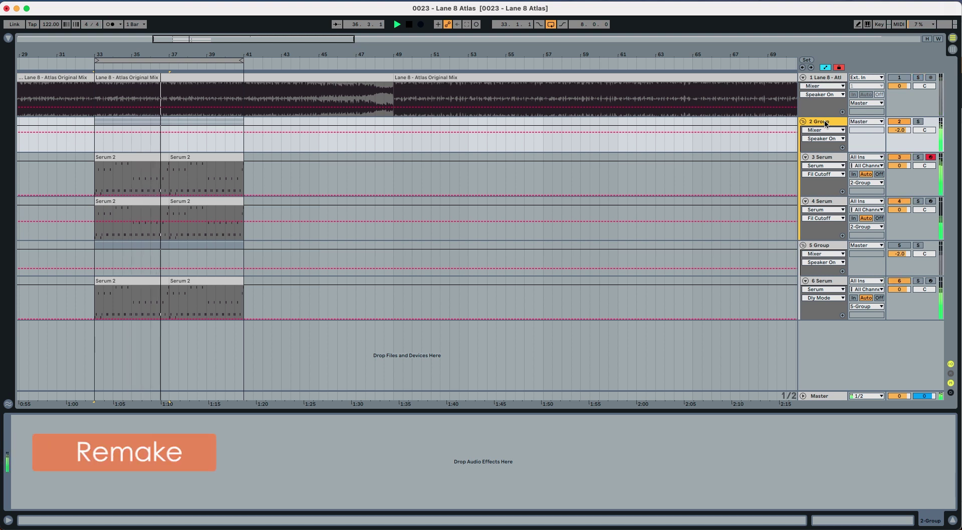
key("s")
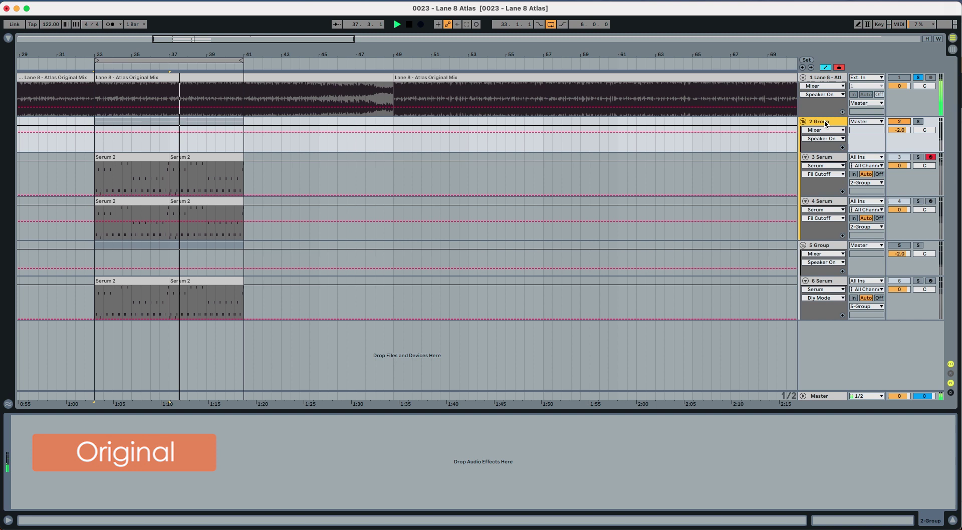
Return to the full remake, stop playback and select the 5 Group track
key("s")
key("s")
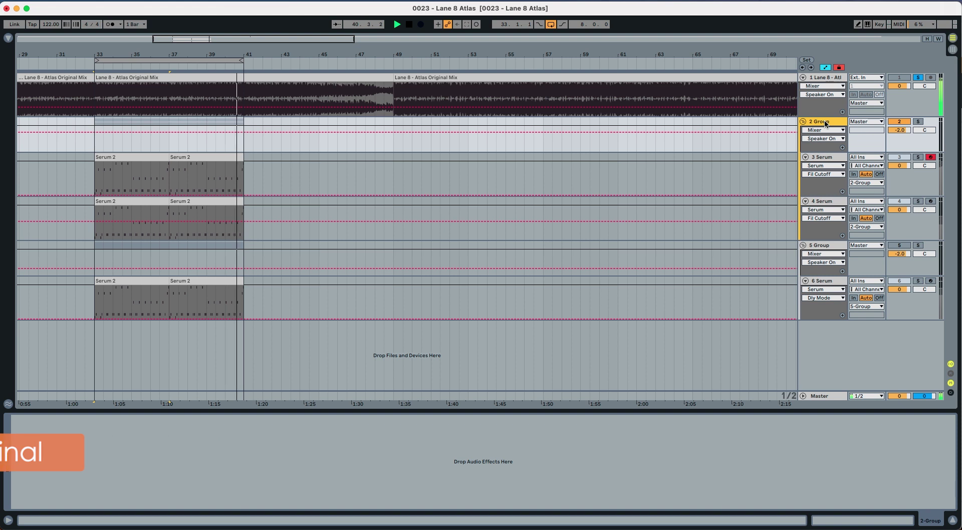
key("s")
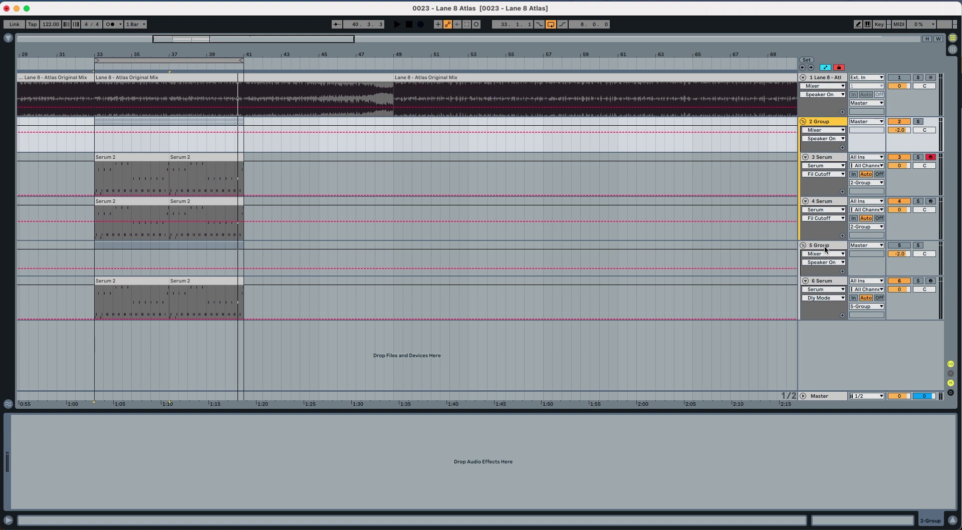
left_click(825, 245)
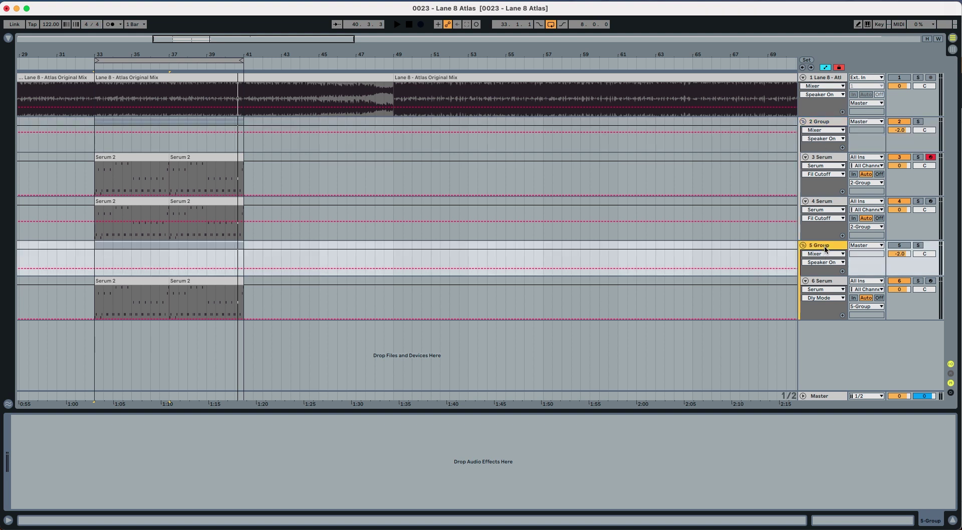
Open track 6's Serum and load the Analog_BD_Sin wavetable into oscillators A and B
left_click(824, 282)
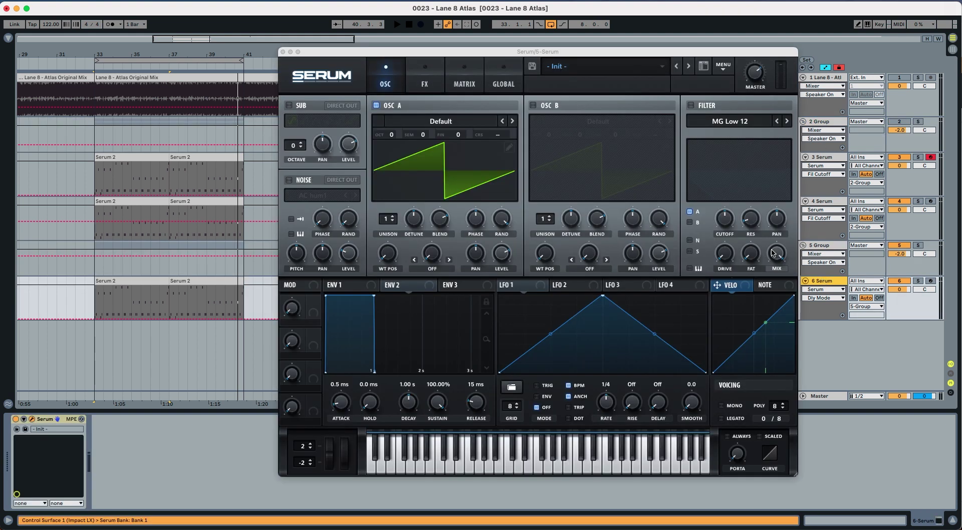
left_click(425, 126)
mouse_move(426, 145)
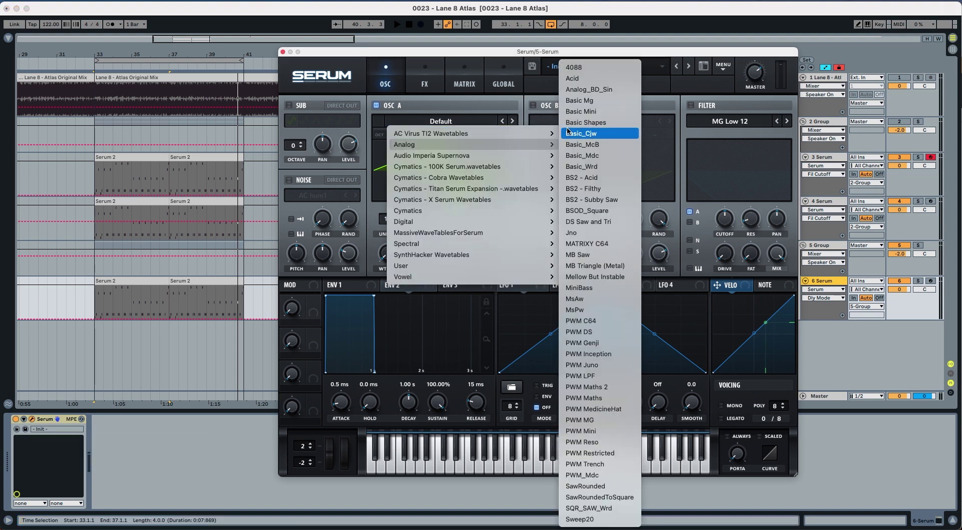
left_click(587, 89)
left_click(533, 106)
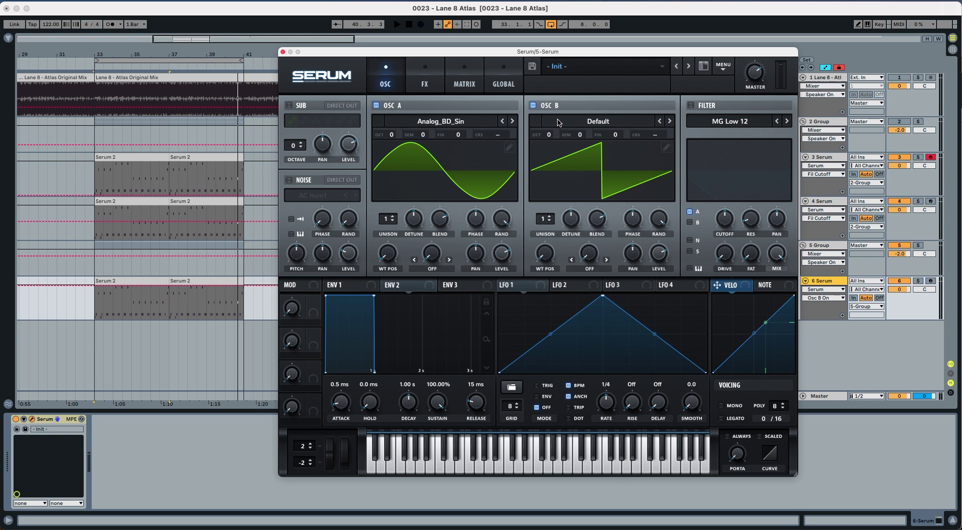
left_click(560, 123)
mouse_move(572, 143)
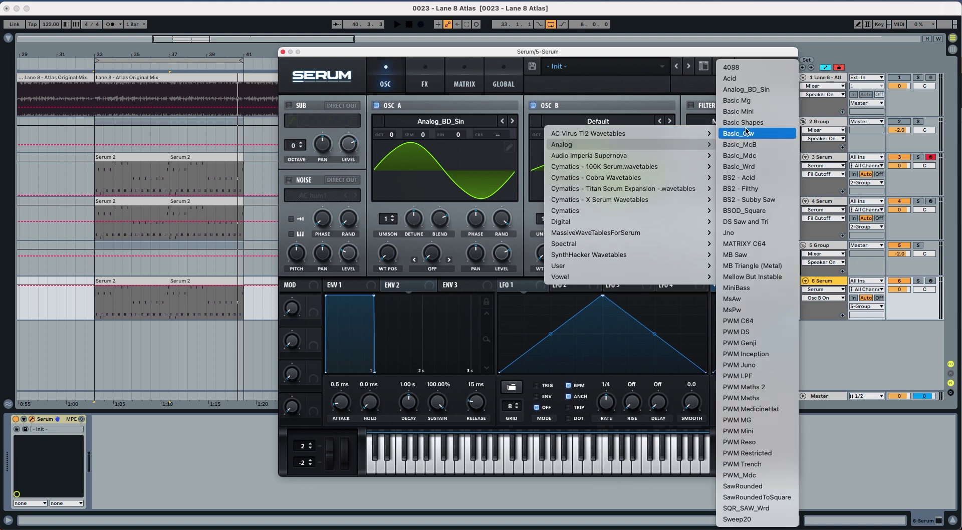
left_click(751, 90)
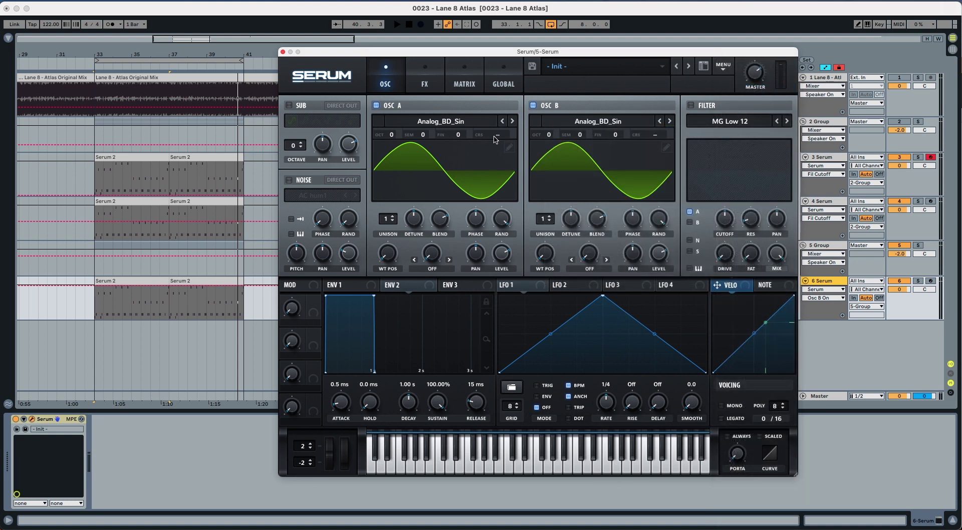
Drop oscillator B to -1 octave with its level at 51%, then audition the sound
left_click(544, 138)
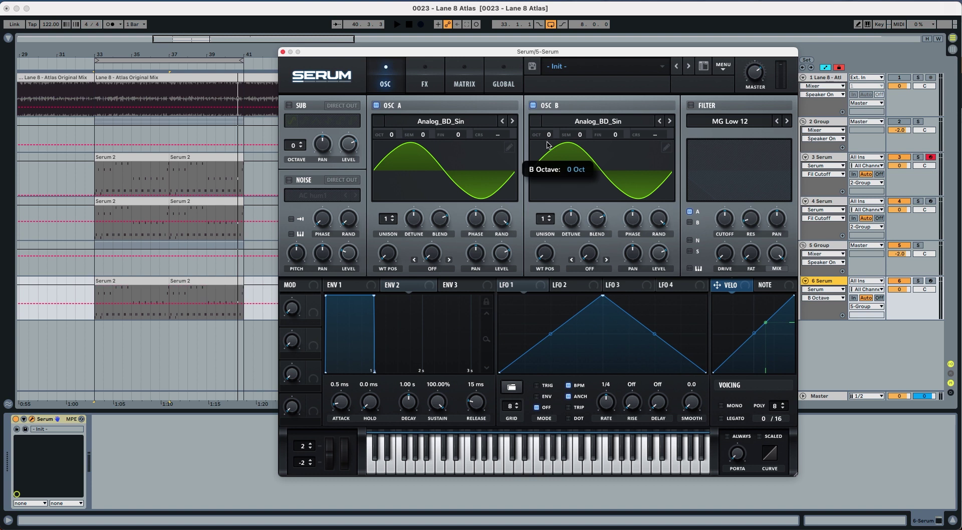
left_click(499, 256)
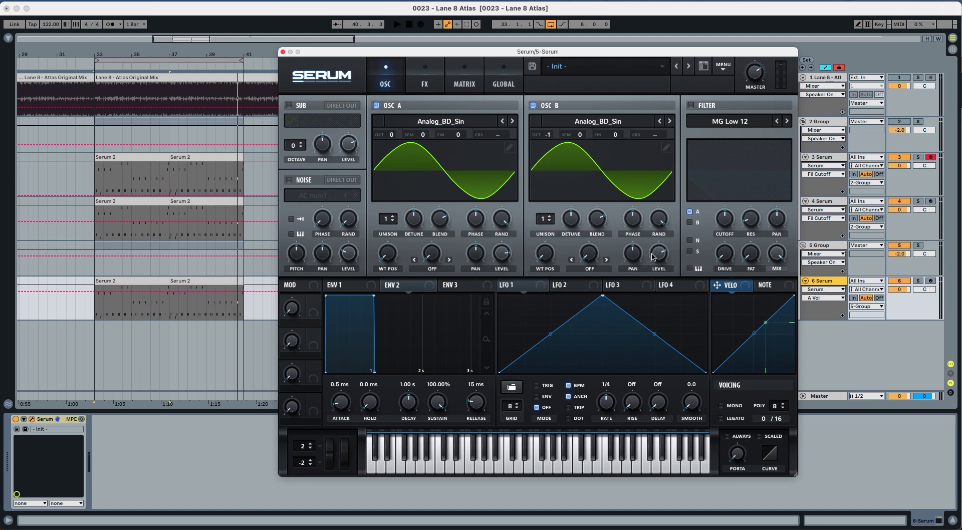
left_click_drag(652, 257, 652, 281)
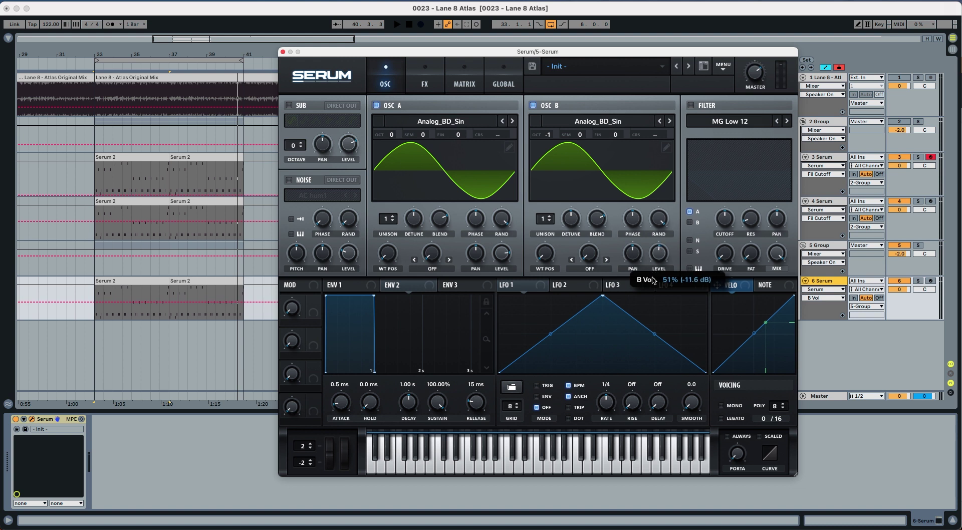
key("space")
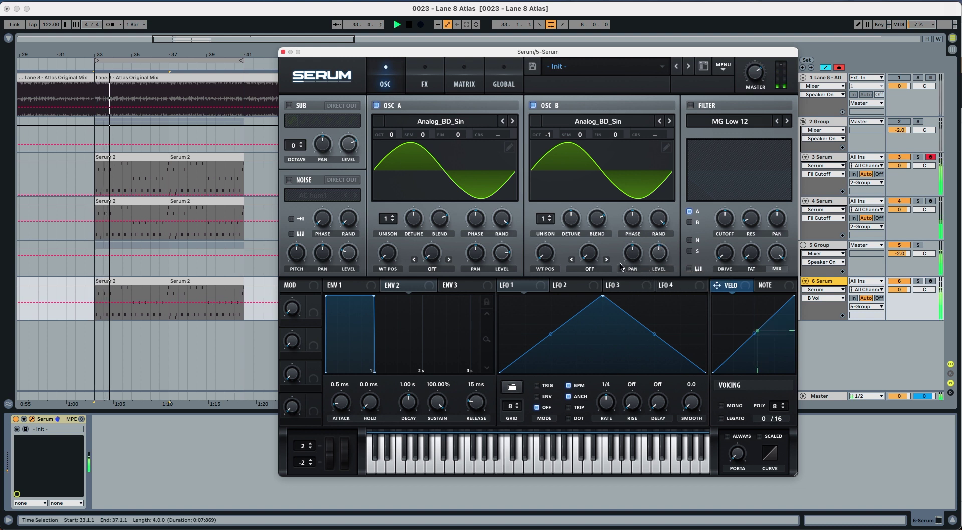
key("space")
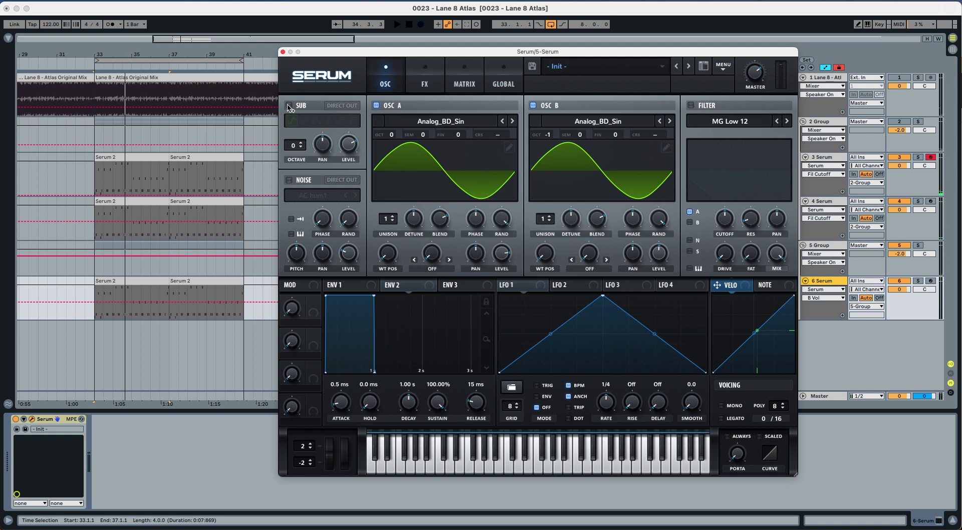
Enable the sub oscillator one octave up and set both oscillators' warp to FM (Sub)
left_click(289, 105)
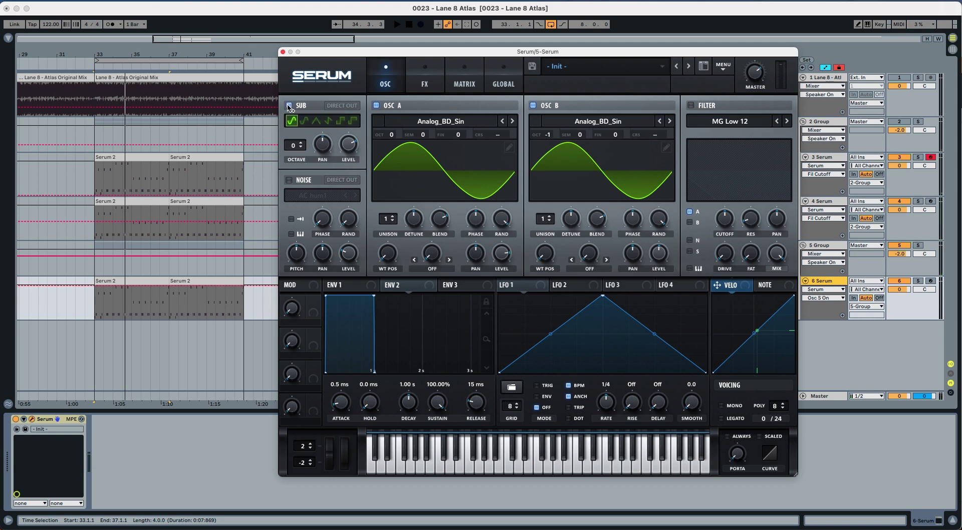
left_click(294, 146)
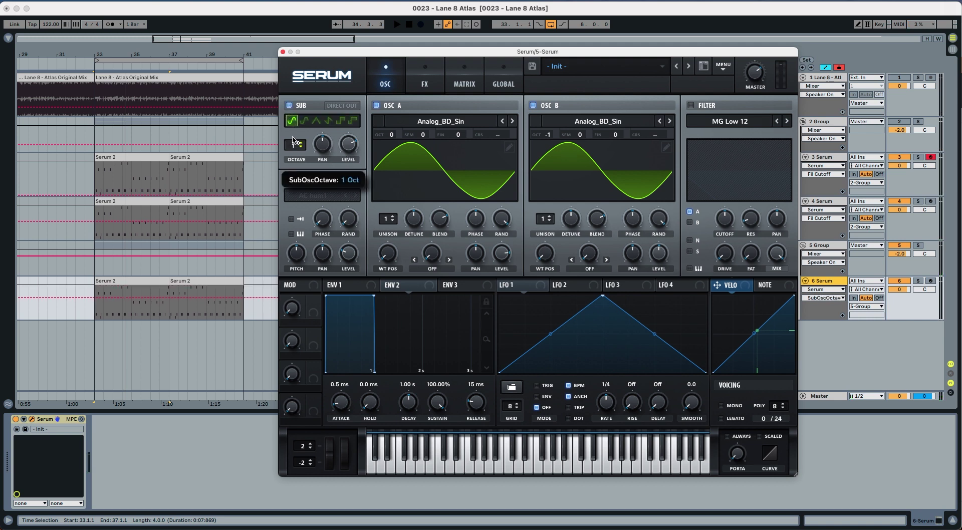
left_click(350, 145)
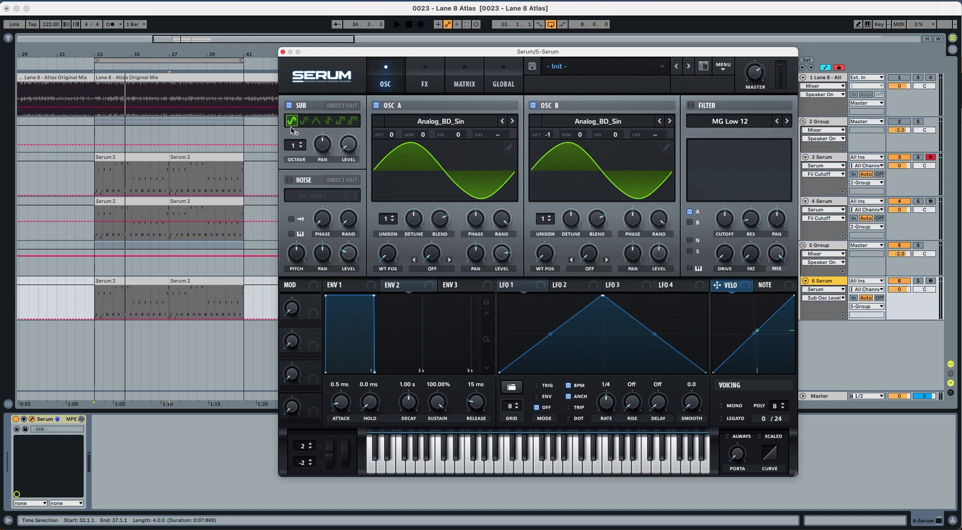
left_click(434, 259)
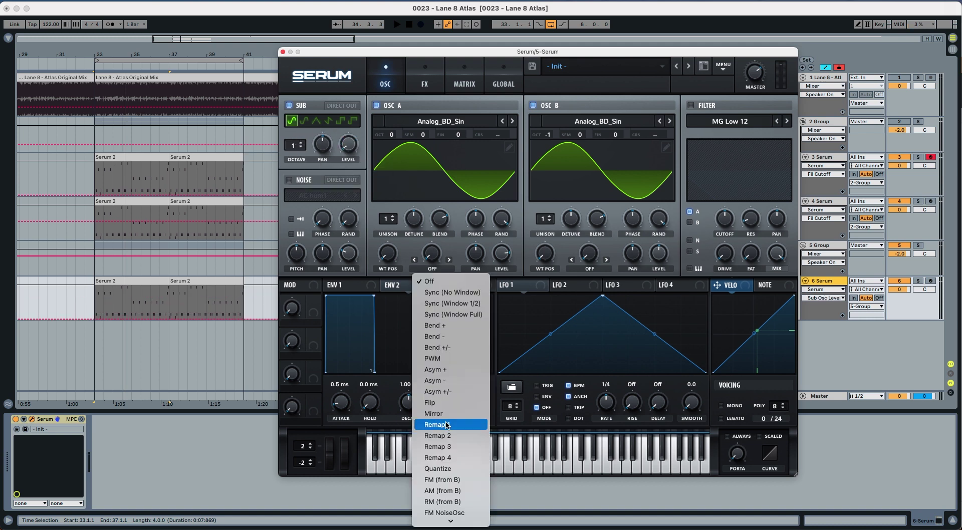
left_click(443, 519)
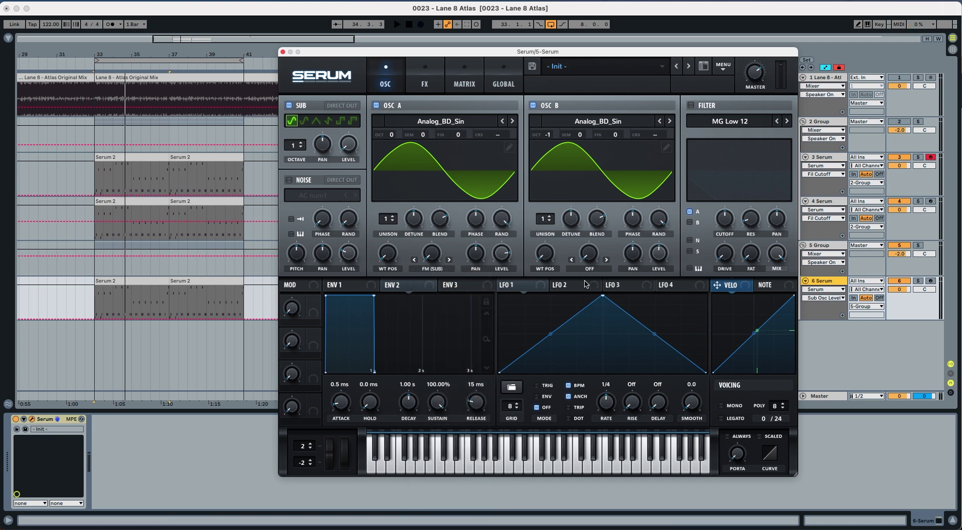
left_click(589, 259)
left_click(611, 519)
Set the FM amounts to about 32% on oscillator A and 30% on B while auditioning
left_click(437, 258)
key("space")
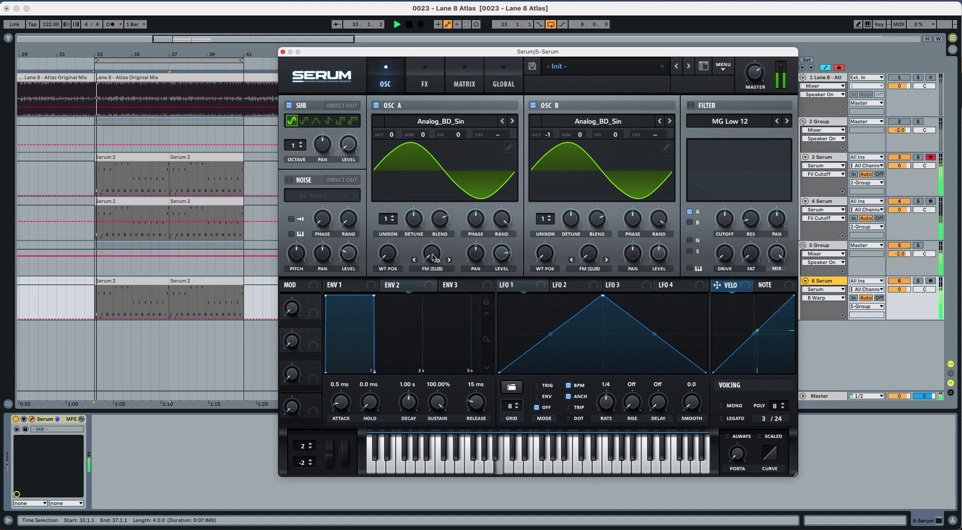
mouse_move(435, 253)
left_click_drag(435, 253, 436, 224)
left_click_drag(589, 253, 594, 232)
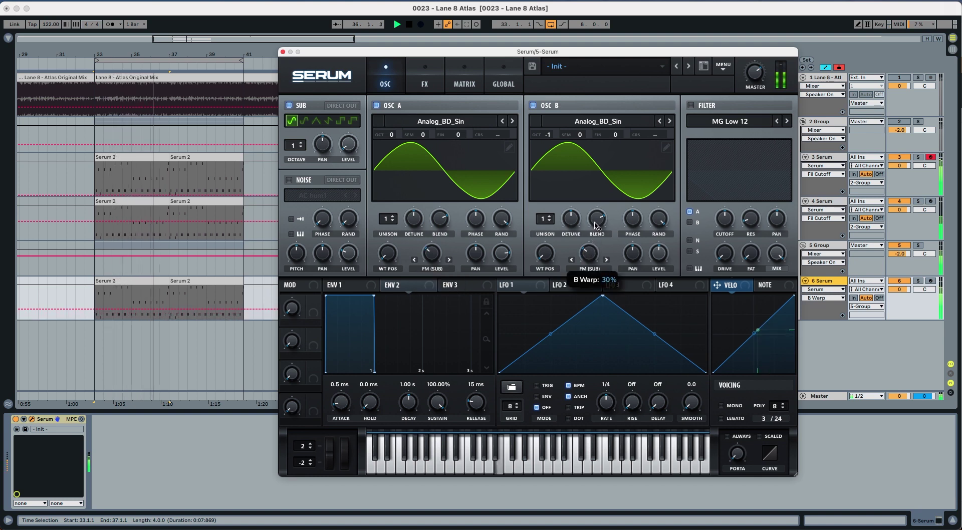
key("space")
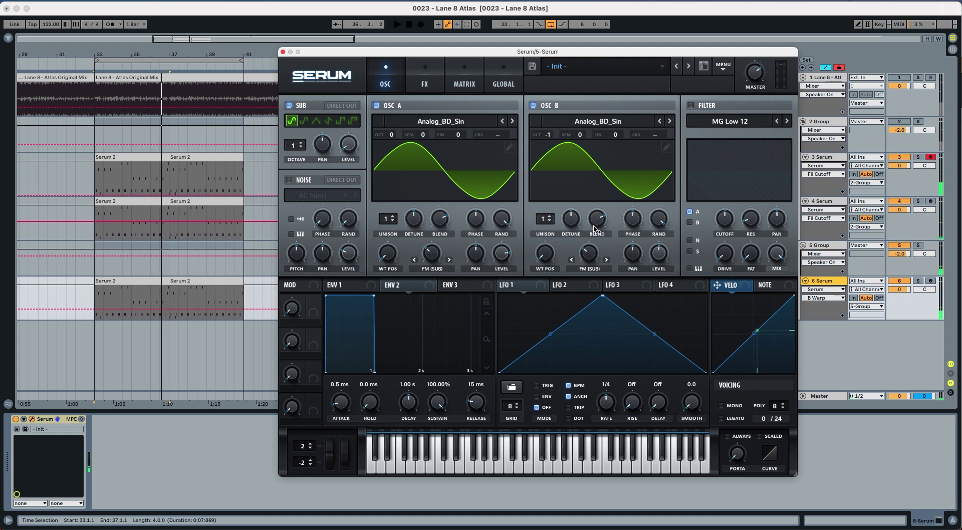
Switch the sub oscillator off and play back to compare the sound without it
left_click(301, 111)
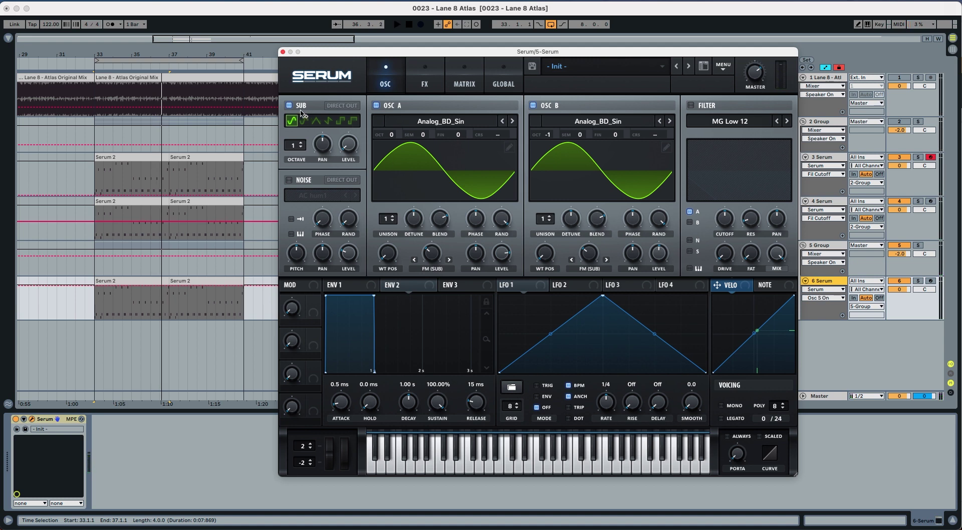
key("space")
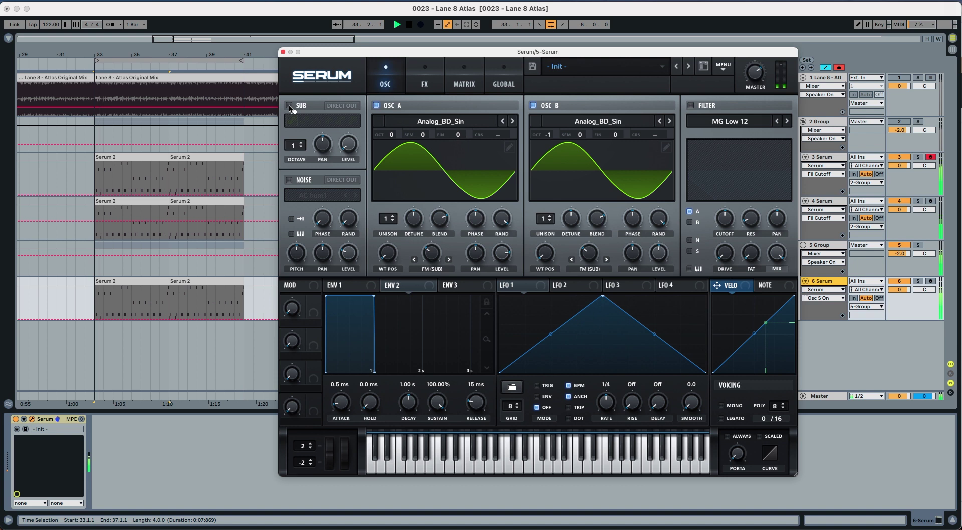
key("space")
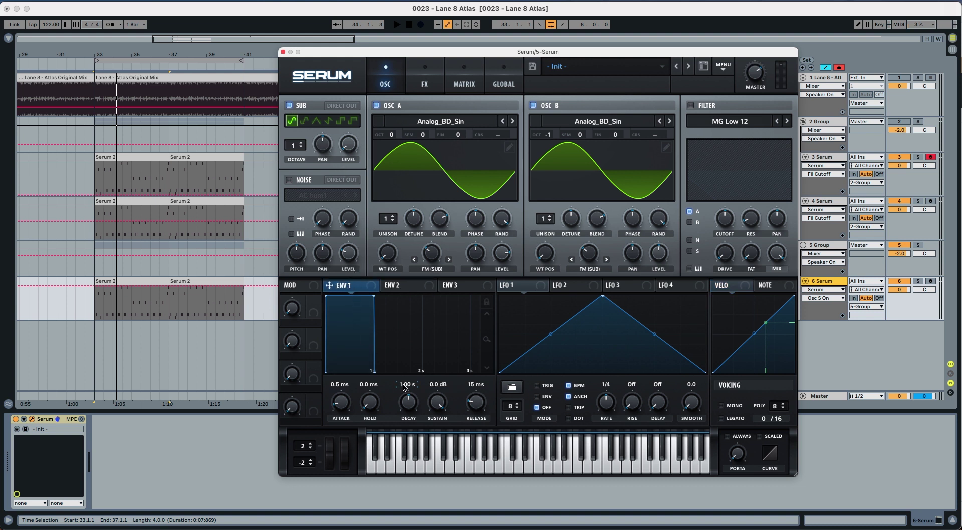
Lower envelope 1's sustain to about -14 dB and lengthen its release, auditioning the change
scroll(406, 402, "down", 4)
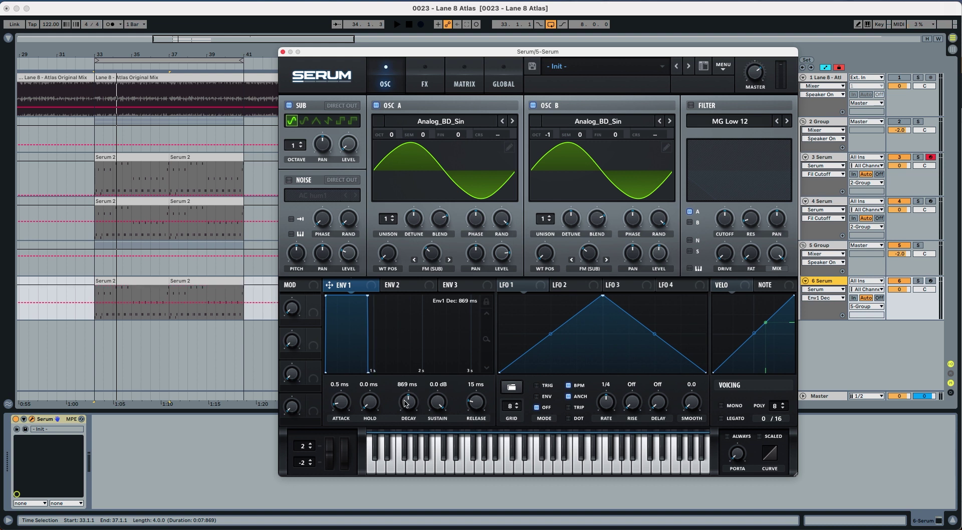
scroll(406, 403, "up", 2)
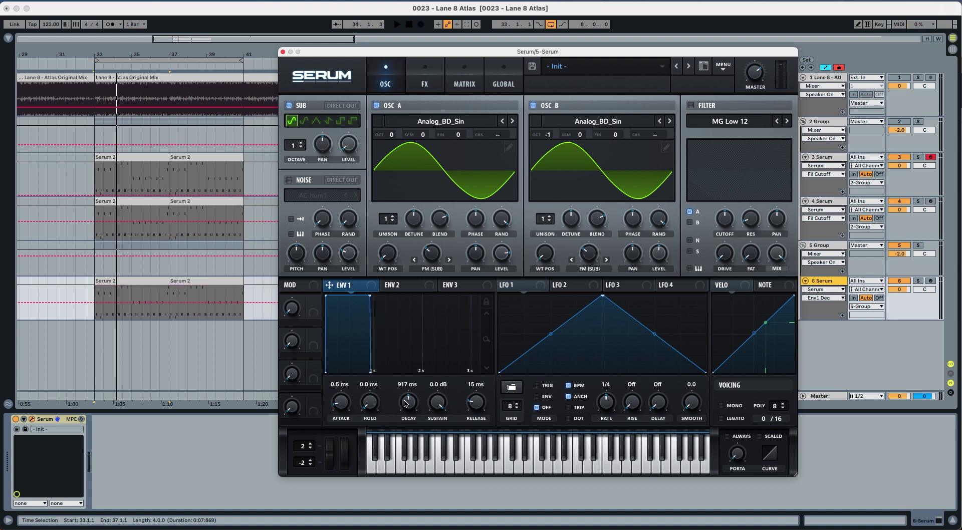
left_click_drag(436, 407, 438, 433)
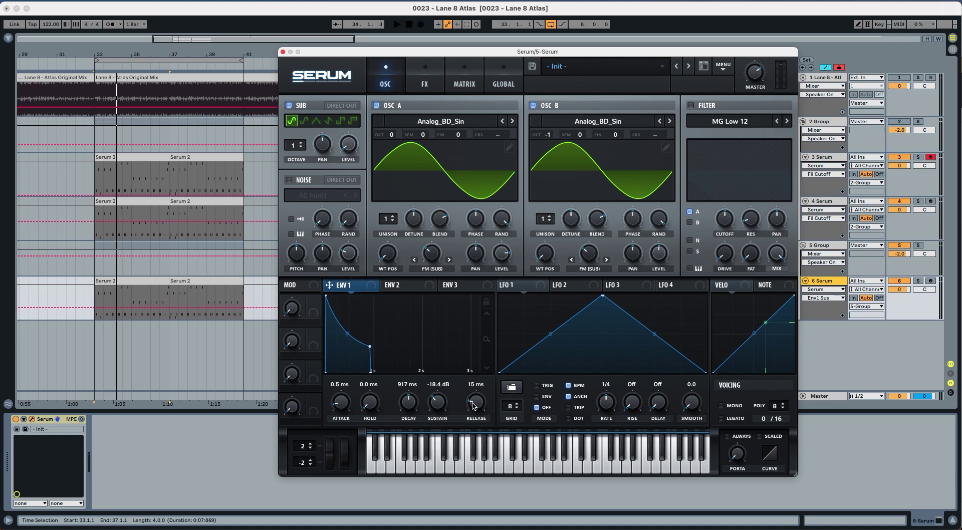
left_click_drag(475, 403, 480, 386)
key("space")
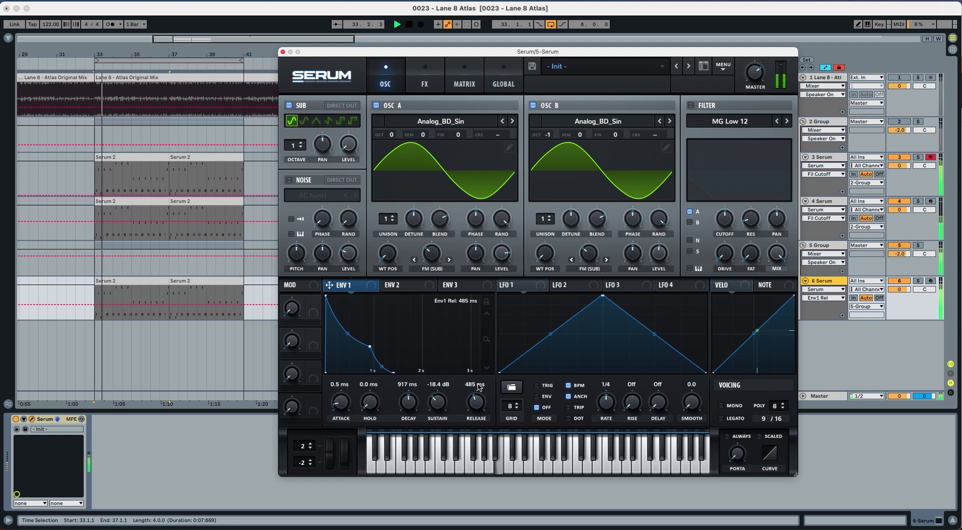
key("space")
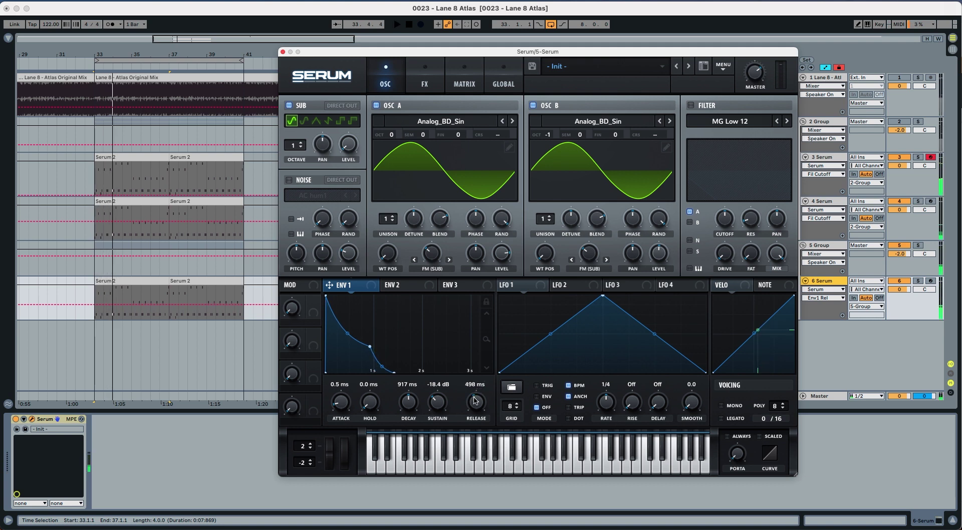
Bend envelope 1's decay curve downward, check it in playback, then bring up envelope 2
scroll(476, 399, "up", 2)
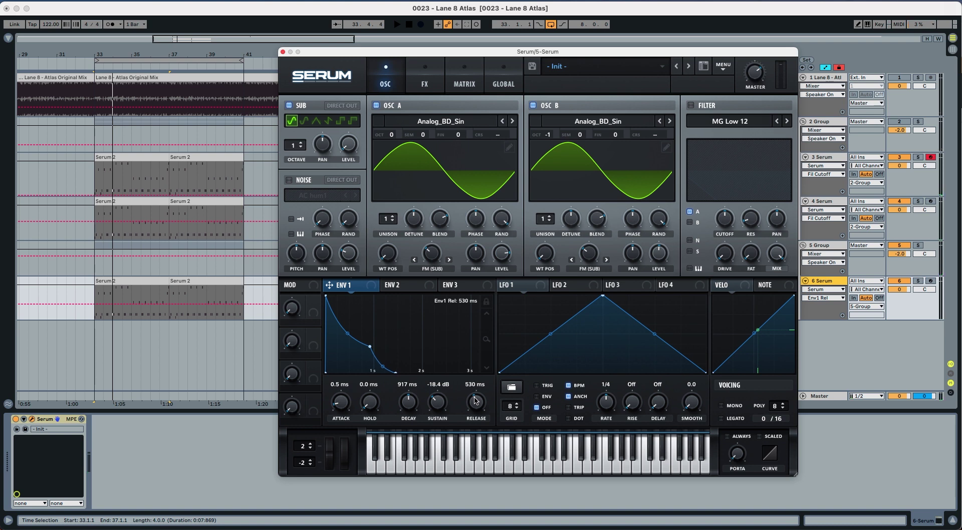
key("space")
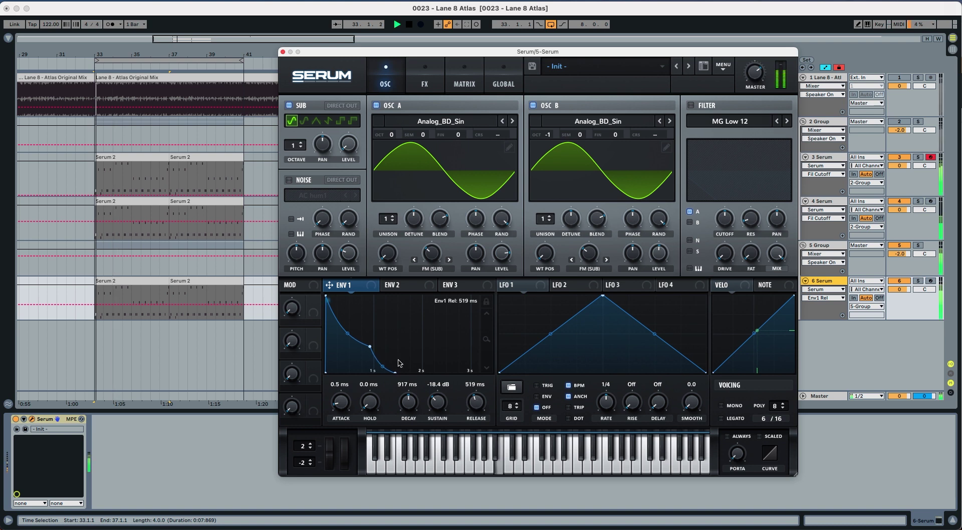
left_click(348, 333)
left_click_drag(347, 334, 348, 343)
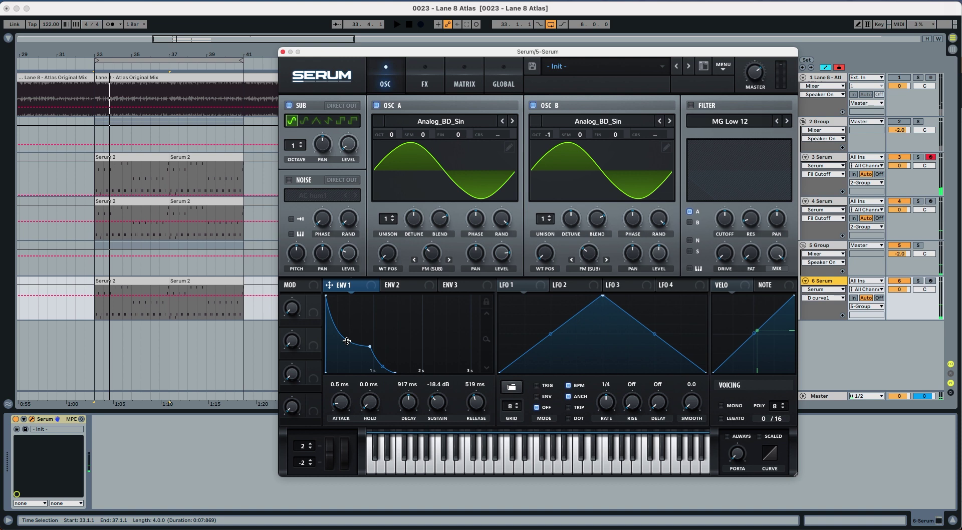
key("space")
key("space")
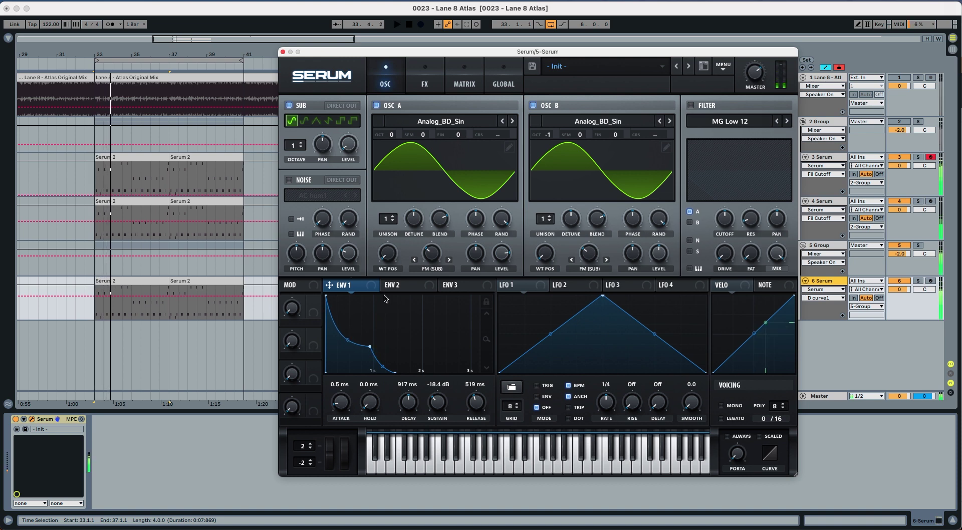
left_click(390, 293)
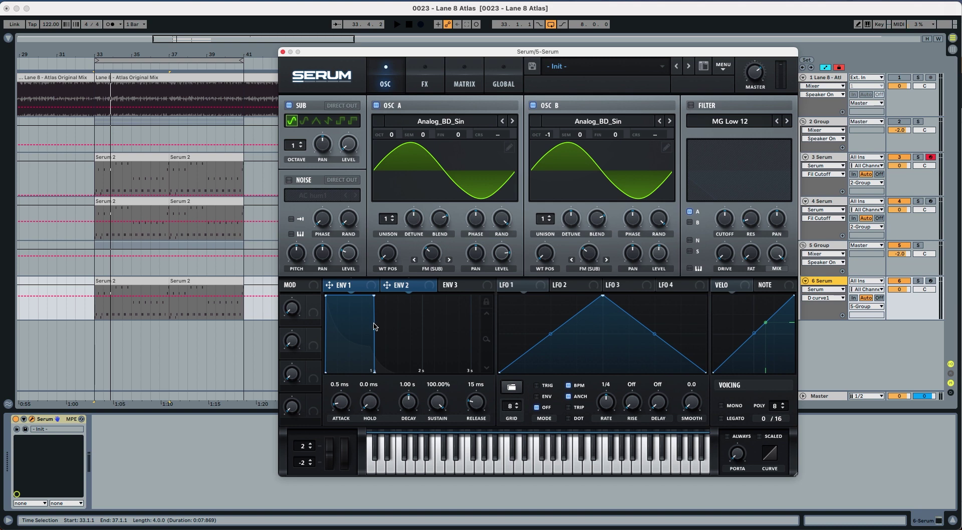
Dial envelope 2 to 883 ms decay, 20.54% sustain and 410 ms release, steepening its decay curve
left_click_drag(411, 403, 434, 471)
key("space")
key("space")
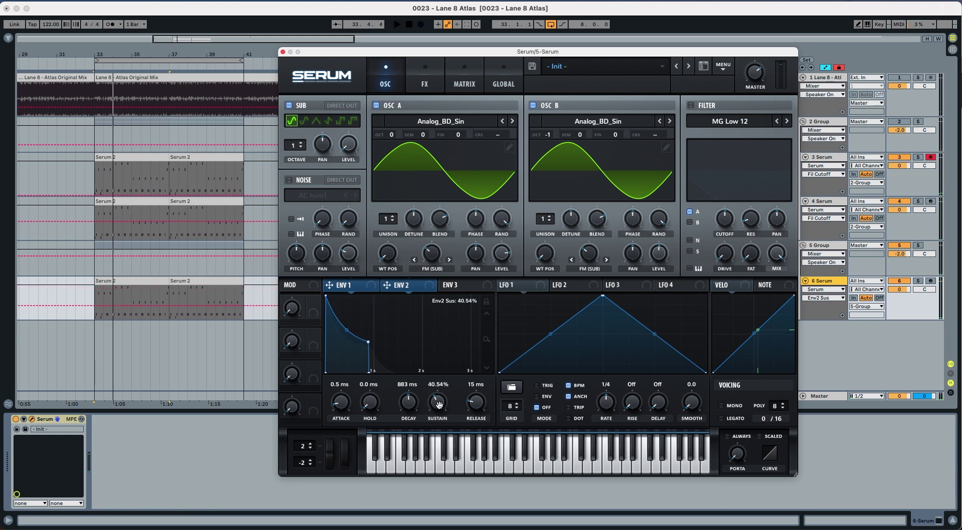
left_click_drag(437, 404, 438, 430)
key("space")
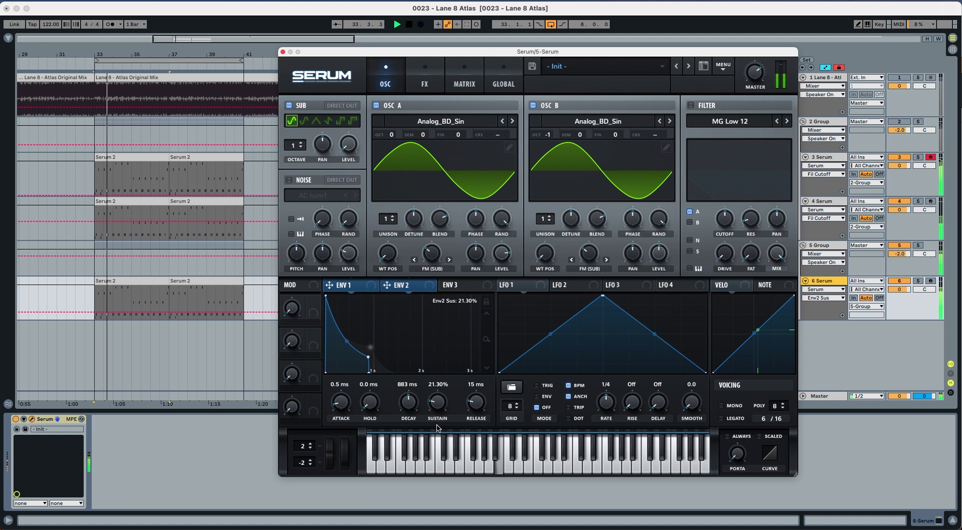
key("space")
left_click_drag(473, 402, 475, 382)
key("space")
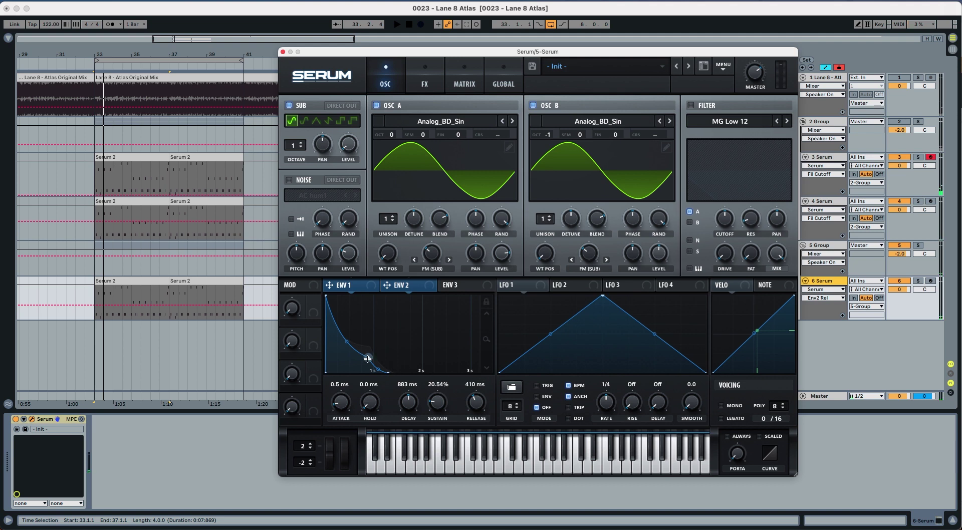
left_click_drag(347, 342, 344, 350)
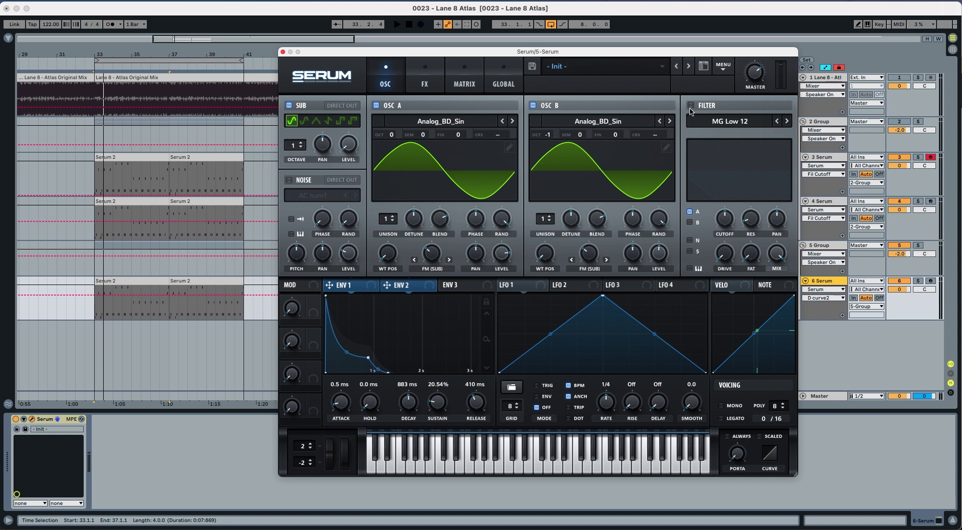
Turn on the MG Low 12 filter, lower its cutoff and let envelope 2 modulate the cutoff
left_click(691, 105)
left_click_drag(727, 220, 727, 253)
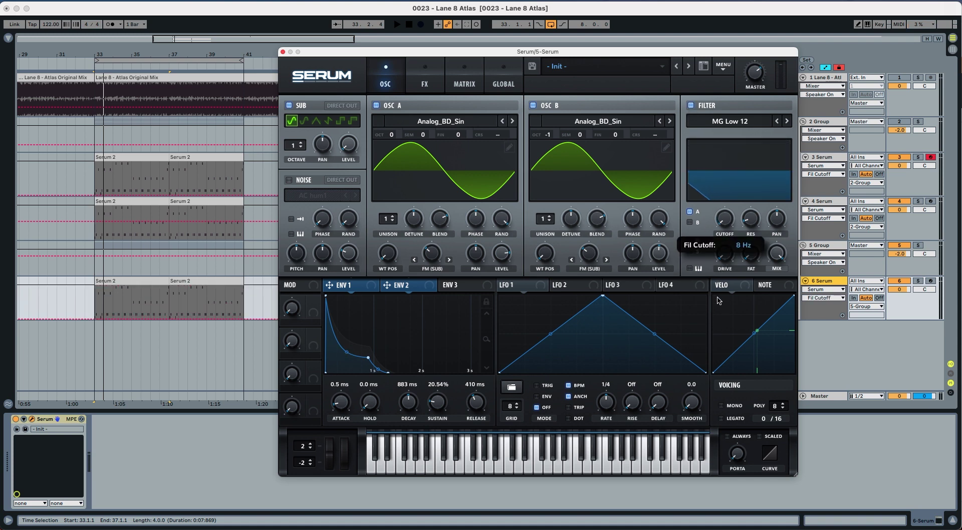
left_click_drag(430, 290, 721, 213)
key("space")
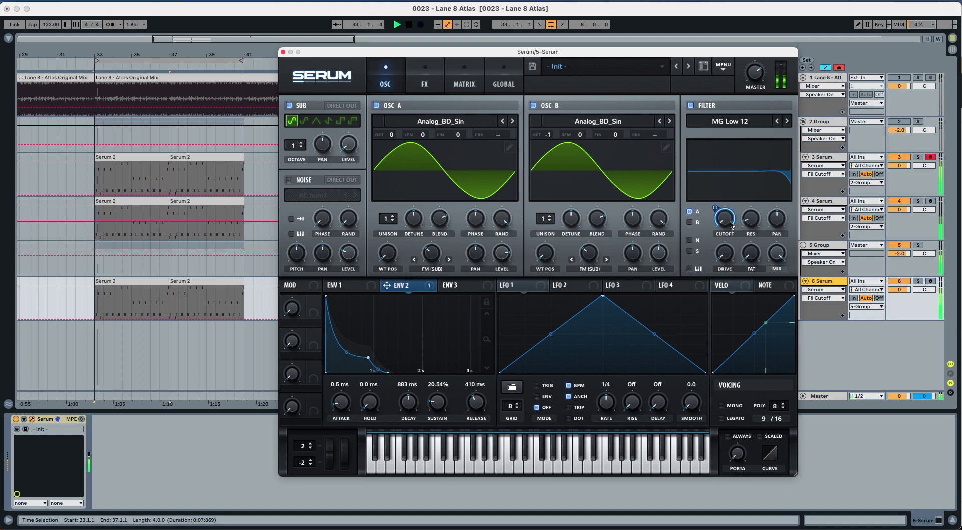
key("space")
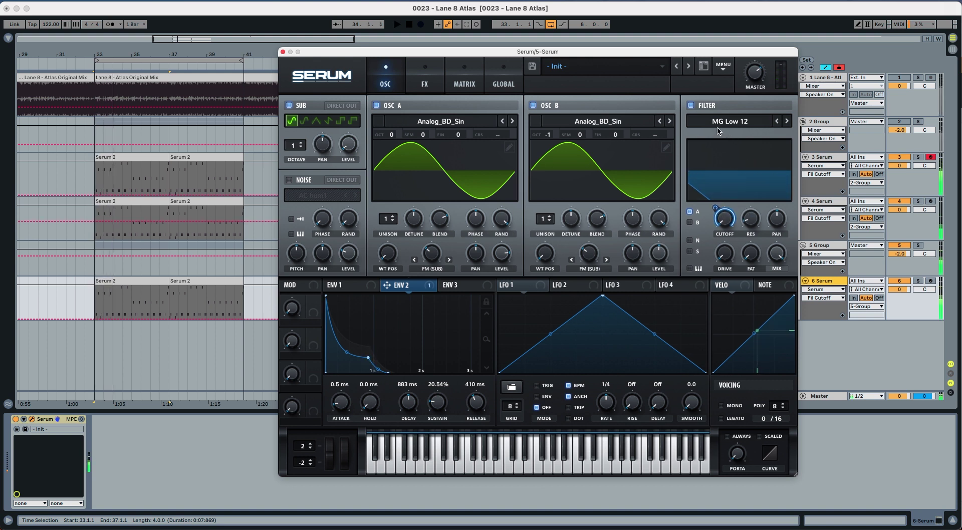
Route oscillator B through the filter too, check resonance and raise the filter drive
left_click(689, 223)
key("space")
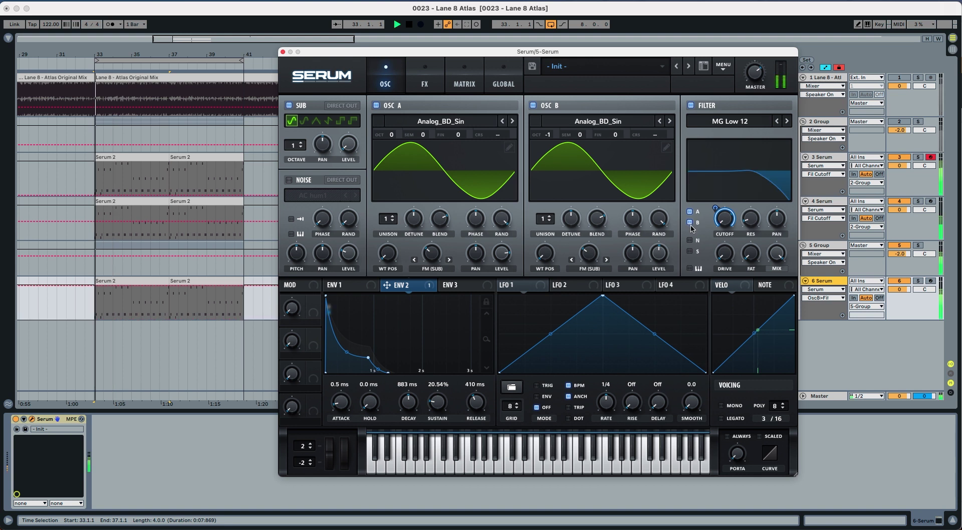
key("space")
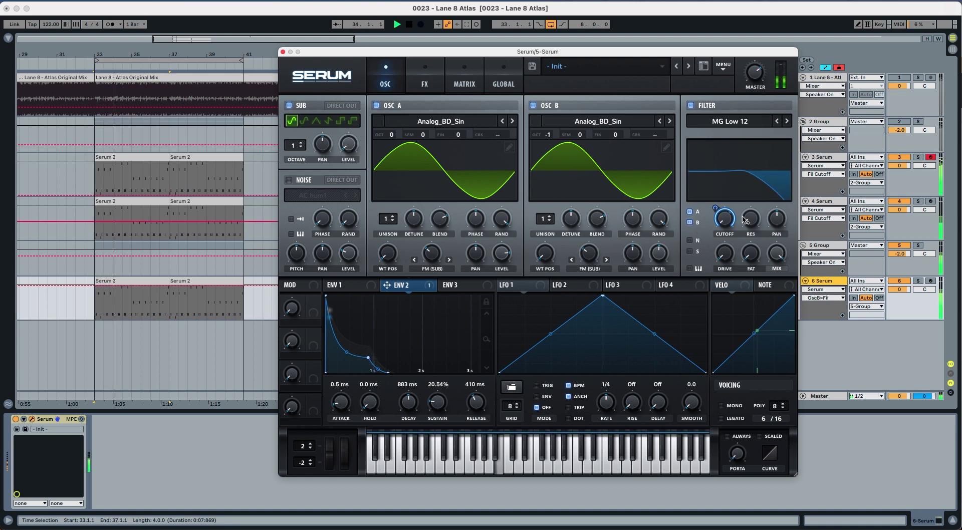
left_click(748, 223)
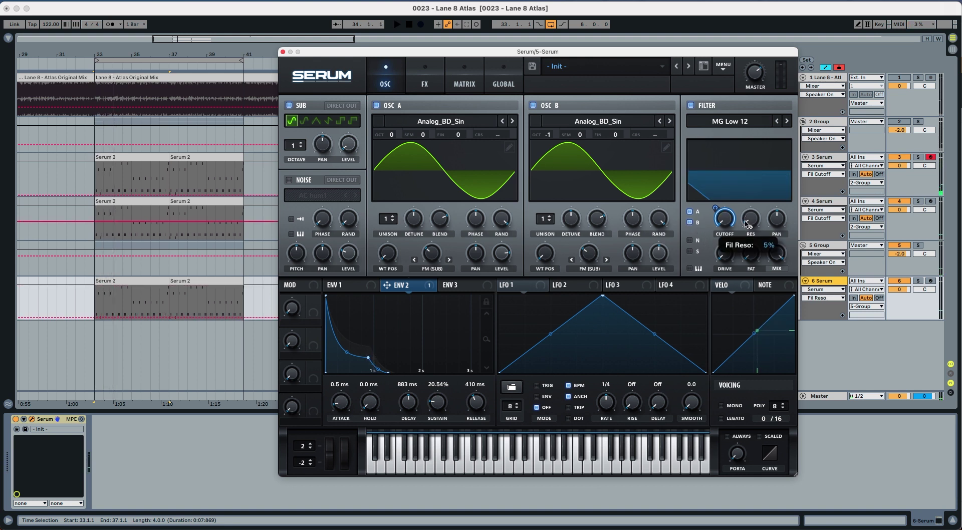
key("space")
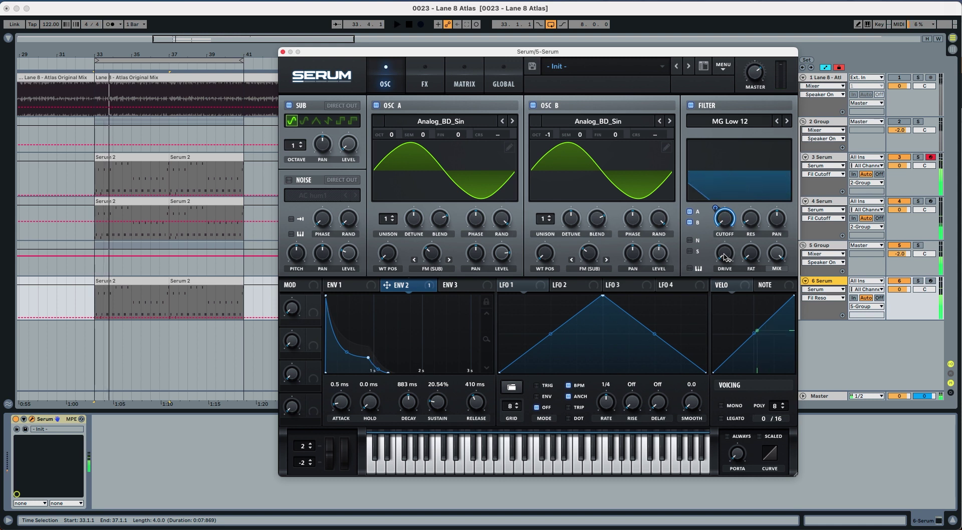
left_click(724, 255)
left_click_drag(726, 252, 731, 237)
key("space")
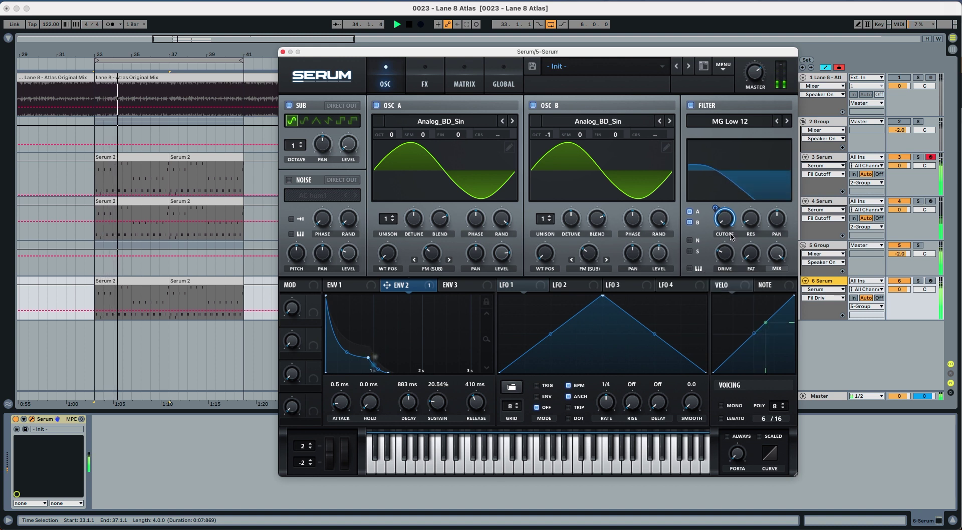
key("space")
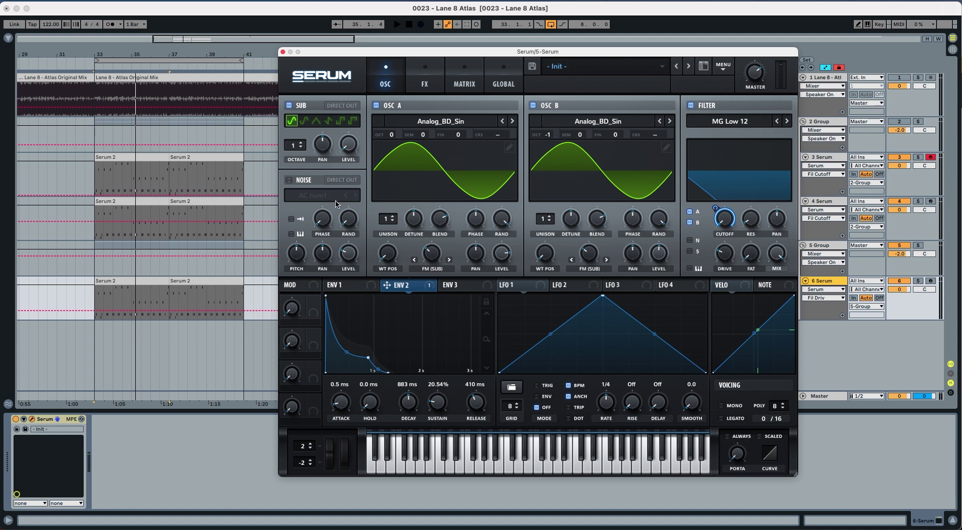
Duplicate the 6 Serum track and switch the copy to only the AC hum1 noise oscillator
left_click(833, 285)
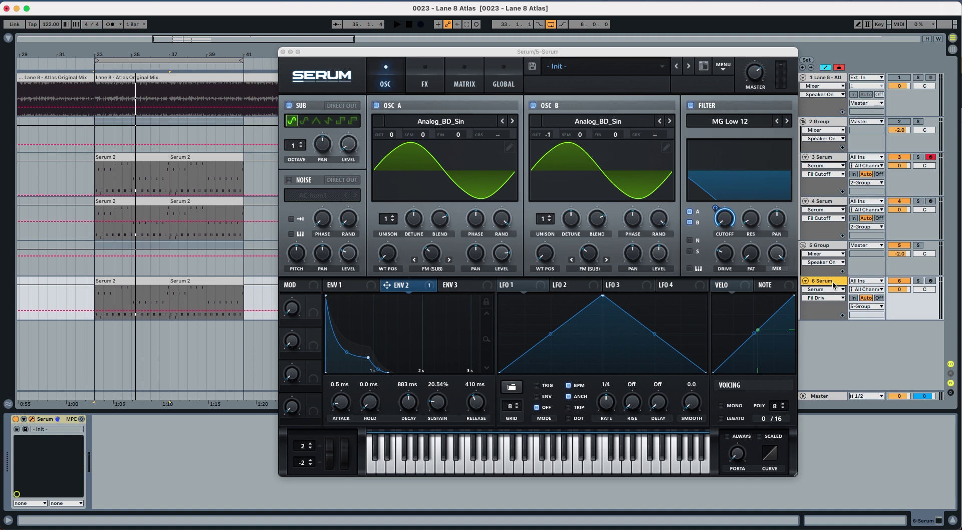
key("super+d")
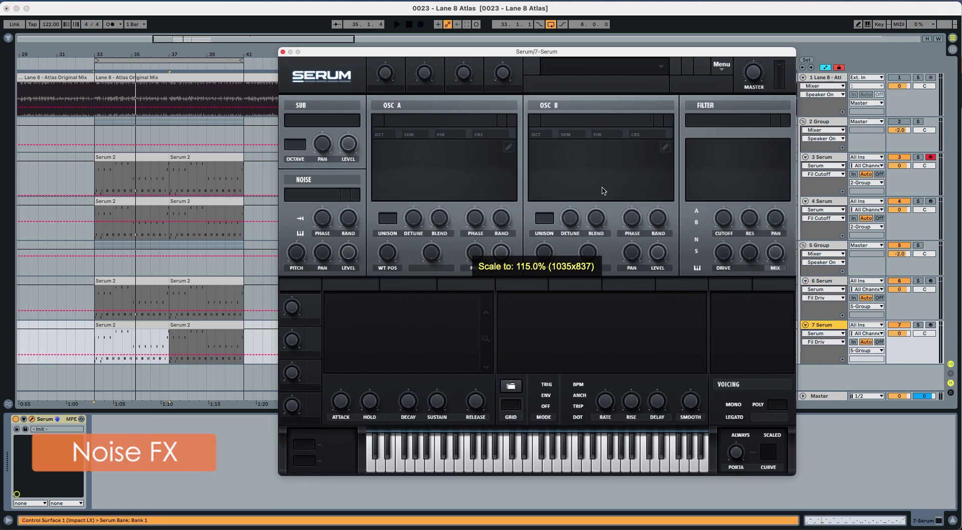
left_click(530, 105)
left_click(377, 107)
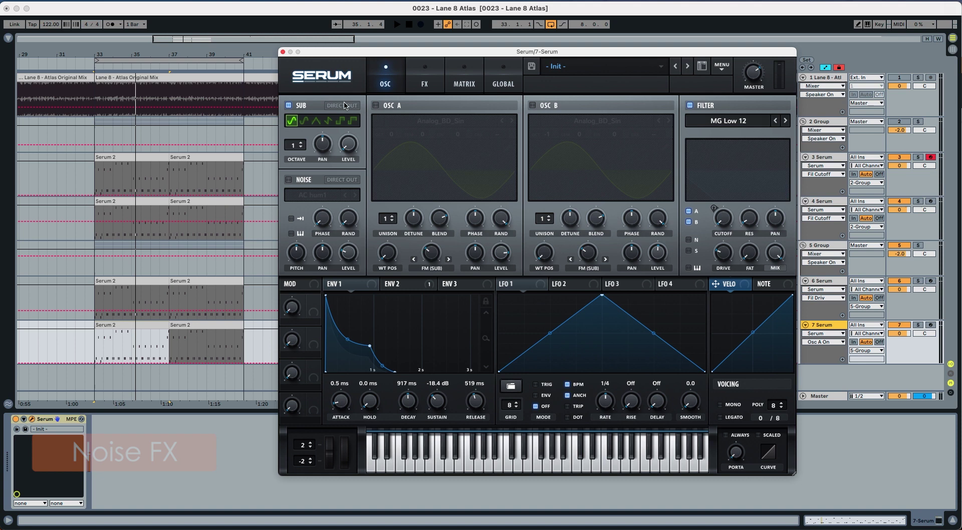
left_click(289, 106)
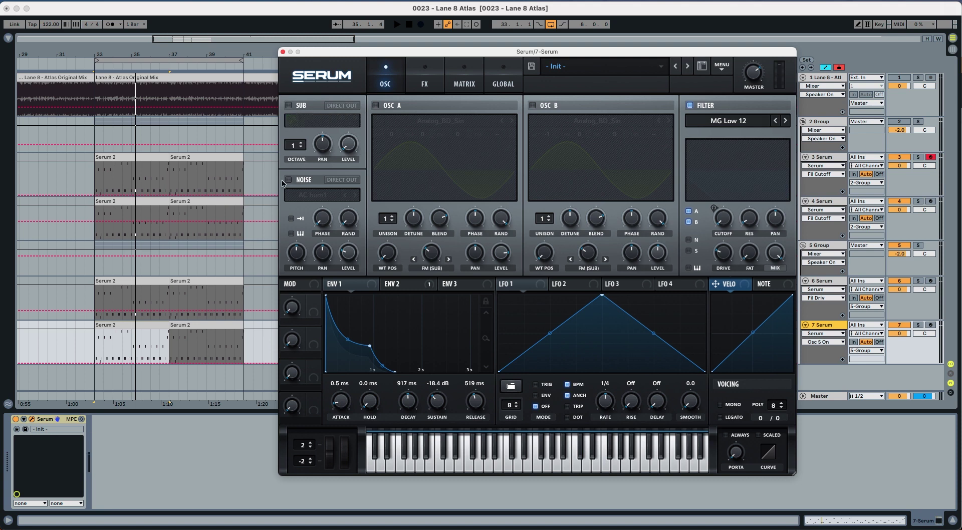
left_click(288, 179)
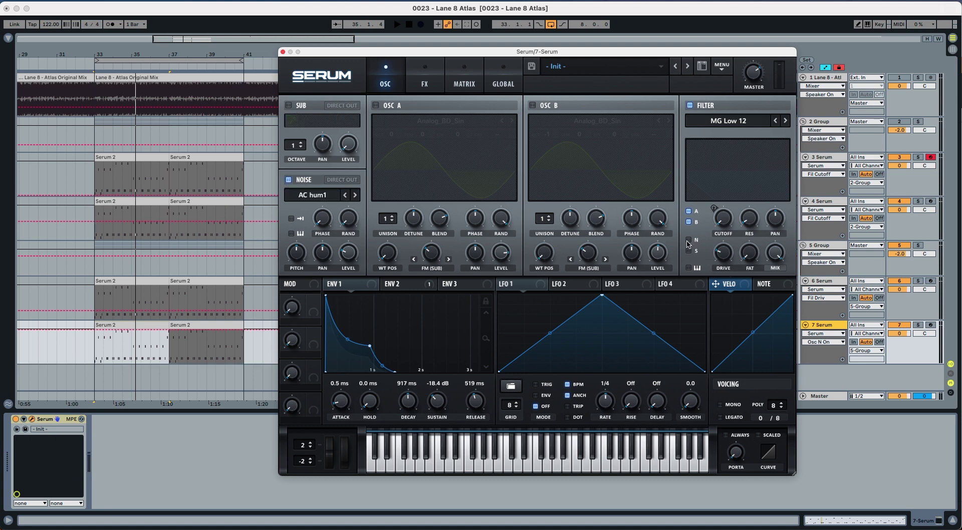
Send only the noise through a Band 24 filter with a low cutoff and about 25% resonance
left_click(688, 240)
left_click(689, 221)
left_click(724, 122)
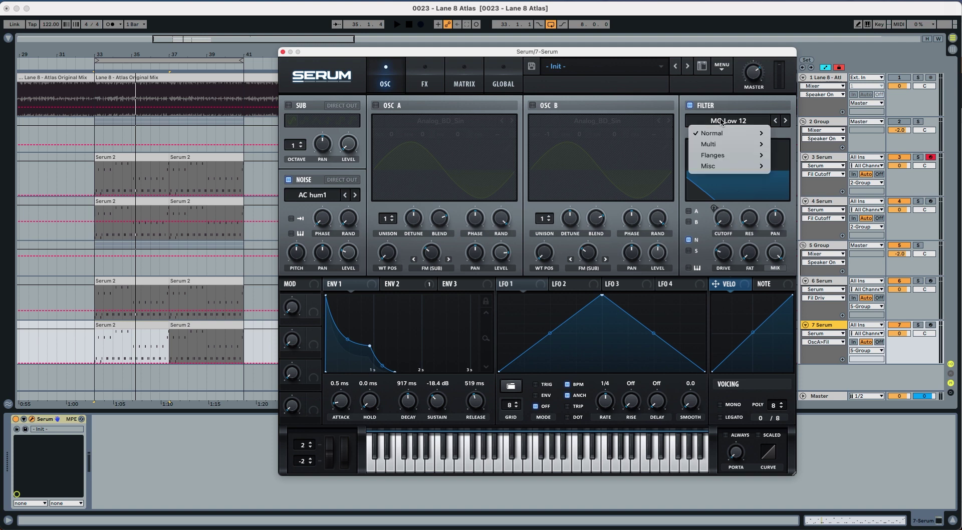
mouse_move(716, 138)
left_click(796, 276)
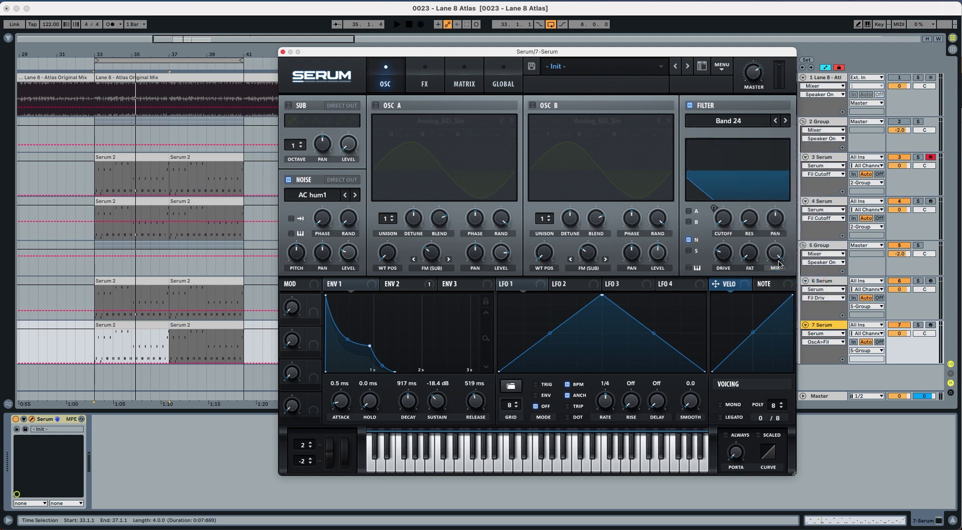
right_click(723, 216)
left_click(732, 252)
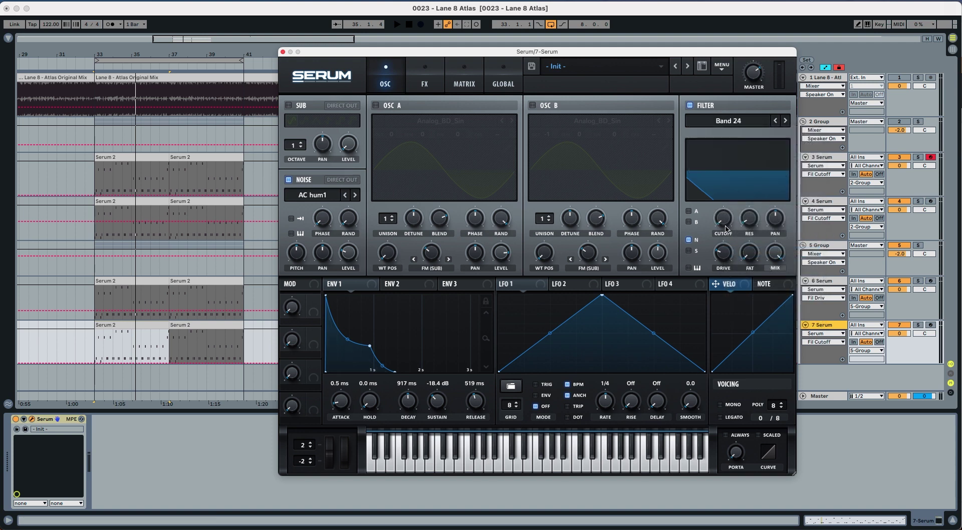
left_click_drag(704, 195, 730, 169)
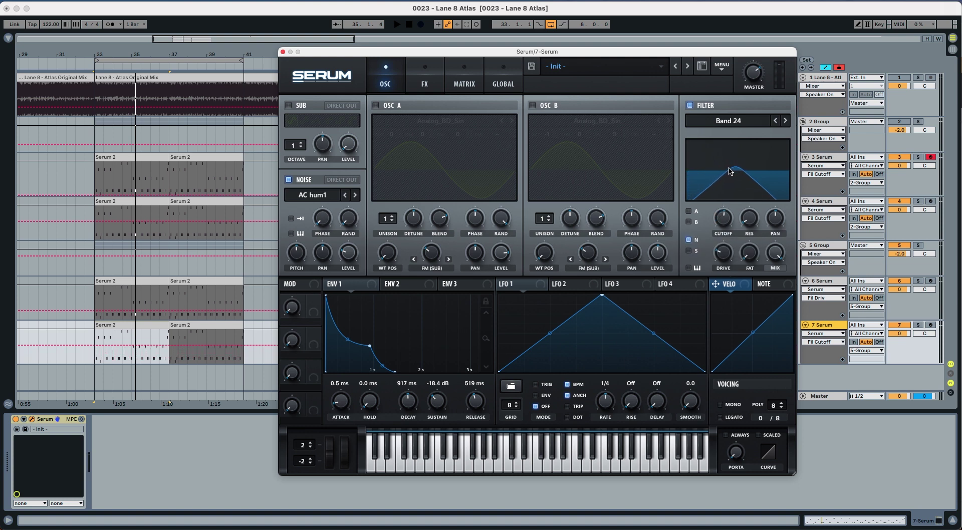
left_click_drag(749, 219, 746, 205)
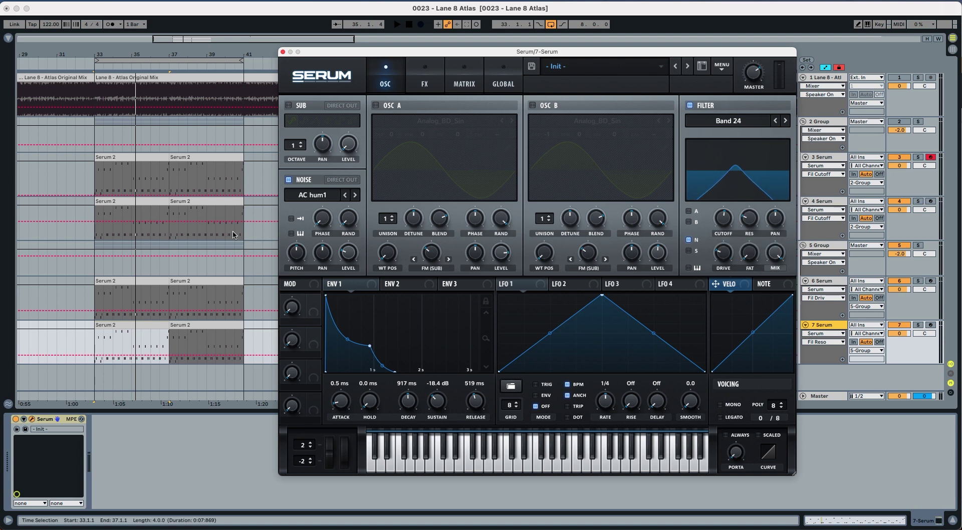
Assign envelope 2 to modulate the noise oscillator's level
left_click(342, 255)
left_click(424, 287)
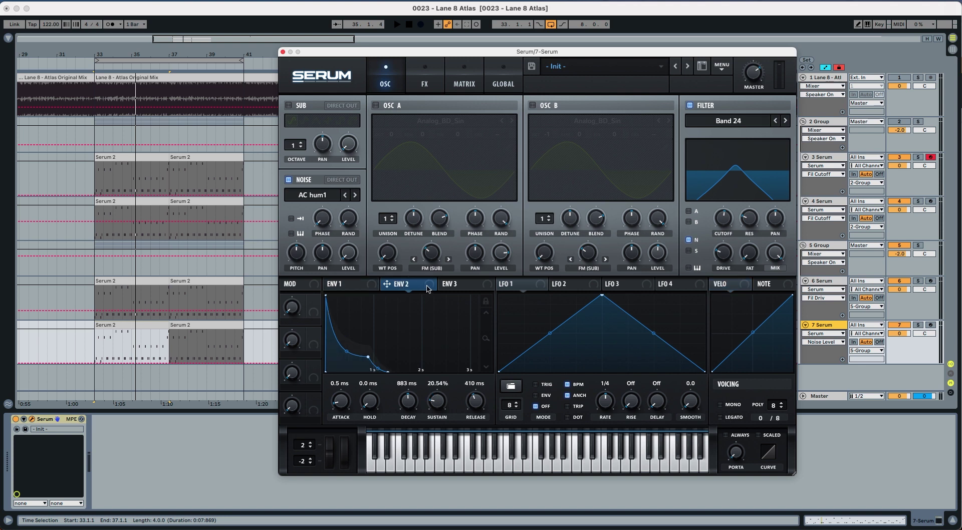
left_click_drag(427, 289, 341, 253)
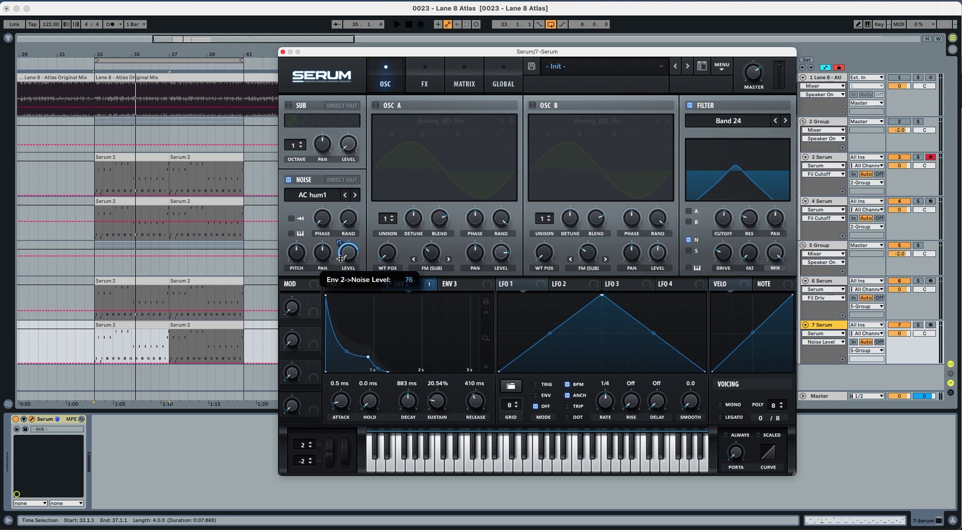
Solo track 7, set the noise to one-shot and audition the noise layer from bar 33
left_click(918, 325)
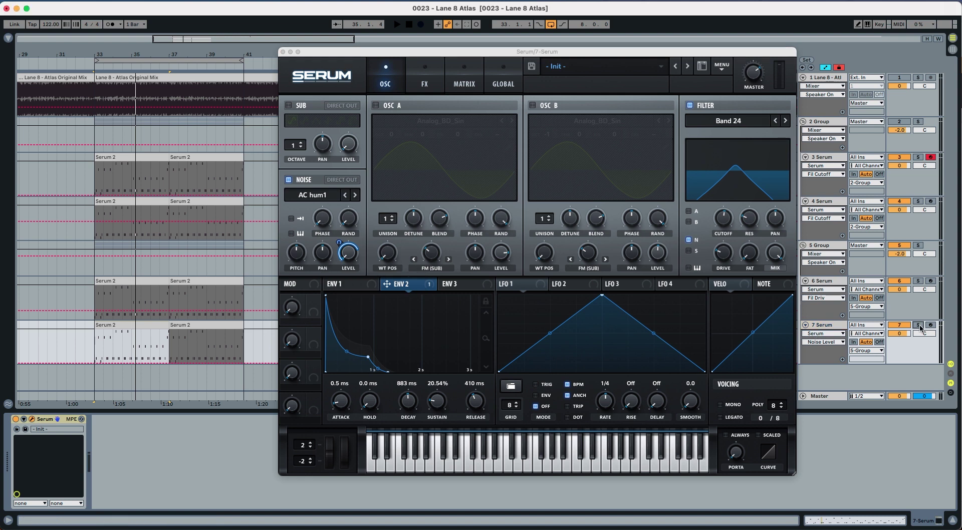
key("space")
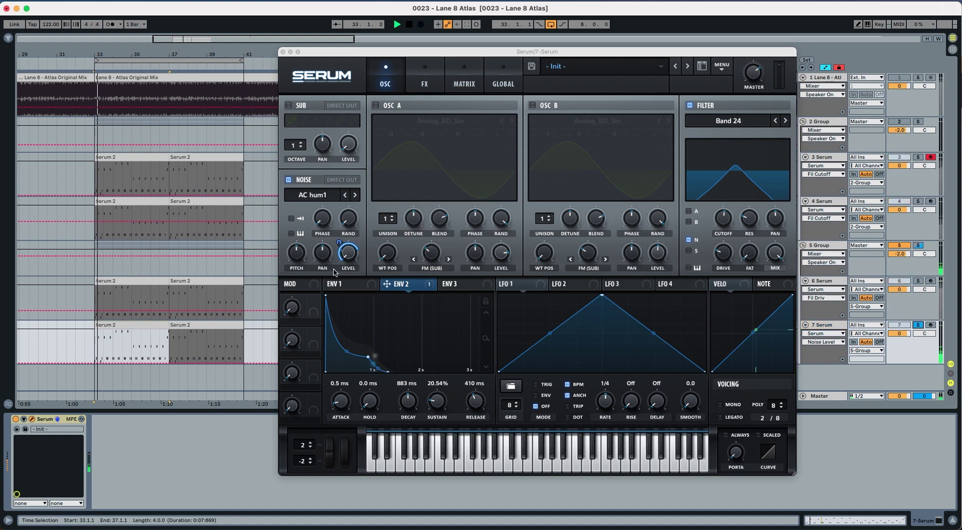
left_click(291, 218)
key("space")
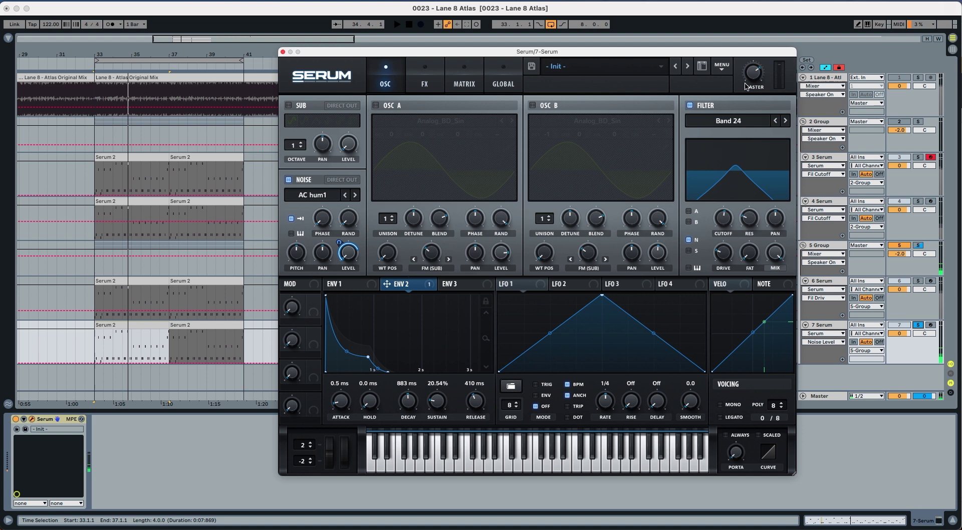
left_click(753, 73)
key("space")
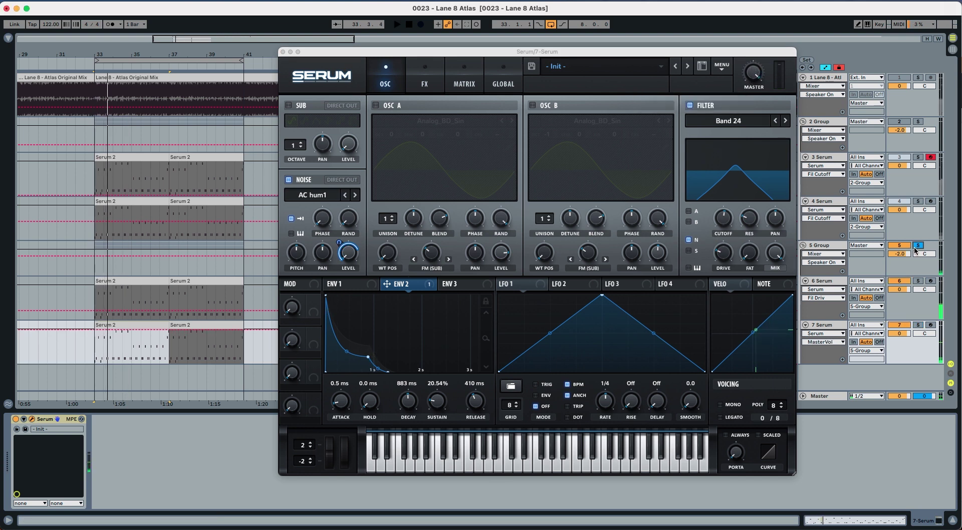
Turn track 6's Serum master volume down to about 62% and check the level in playback
left_click(842, 283)
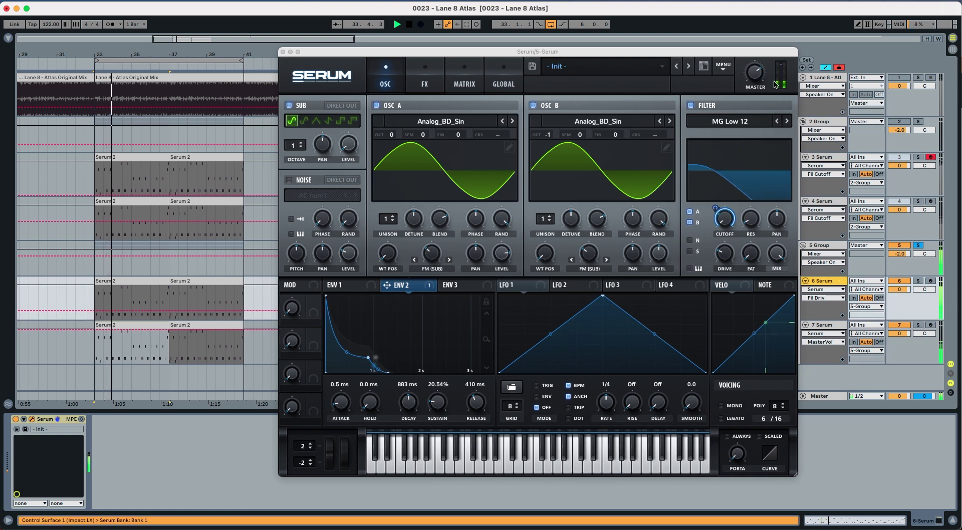
key("space")
left_click(758, 74)
left_click_drag(758, 77, 758, 83)
key("space")
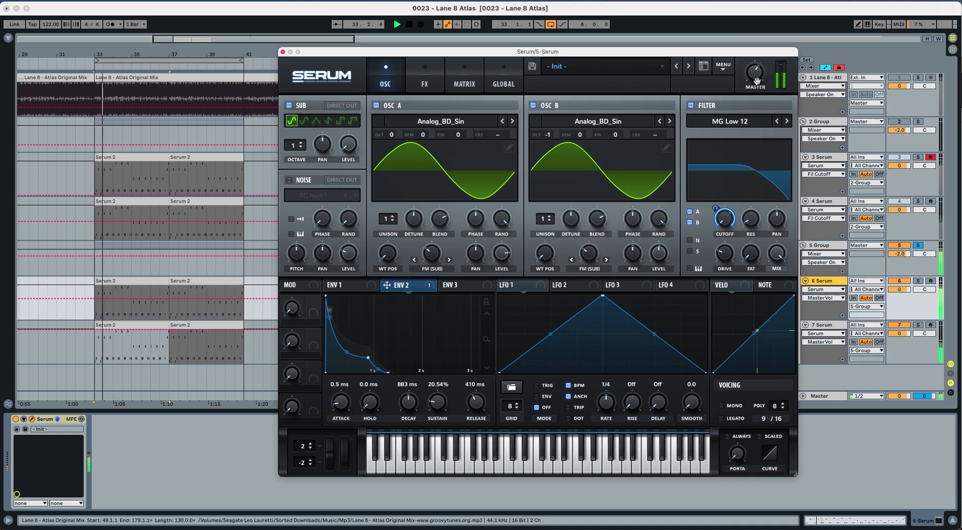
left_click(896, 324)
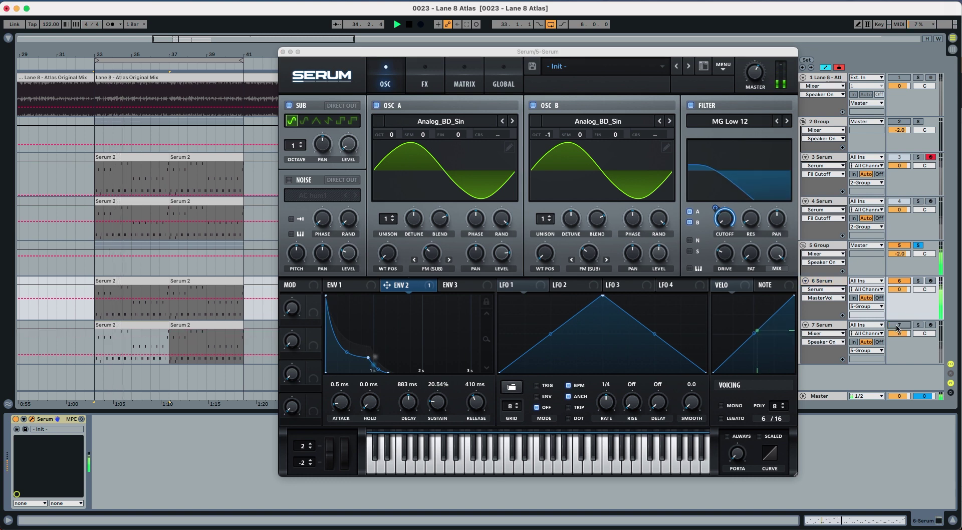
key("space")
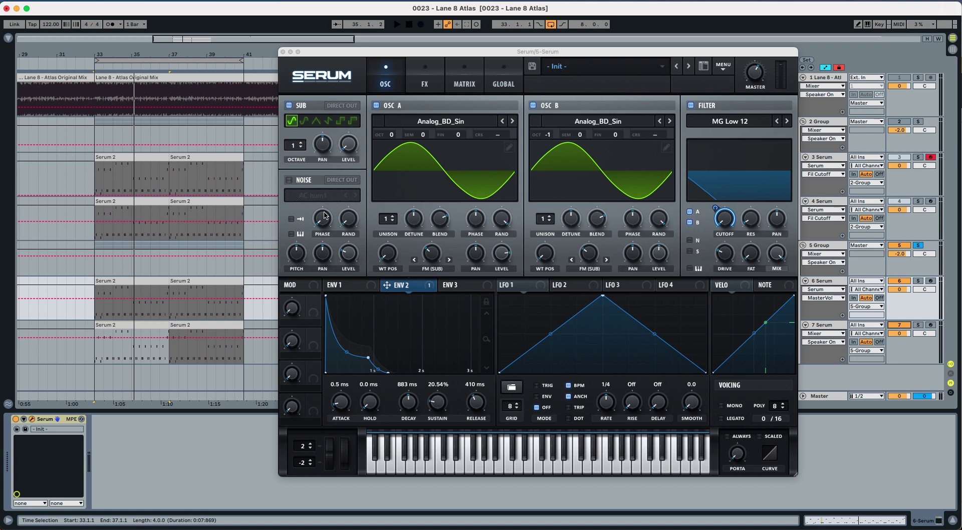
Enable Serum's Hyper/Dimension effect with low hyper mix and about 19% dimension mix
left_click(416, 85)
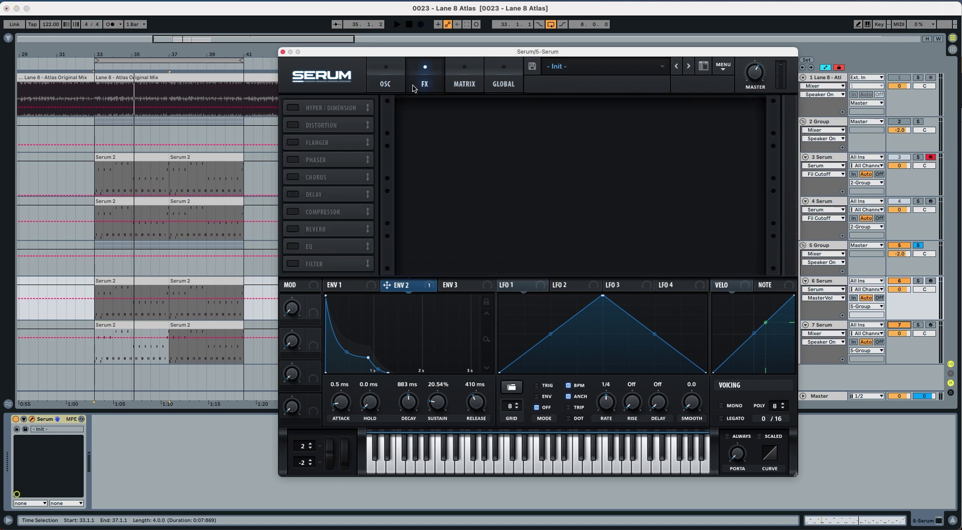
left_click(293, 107)
left_click_drag(604, 113, 611, 202)
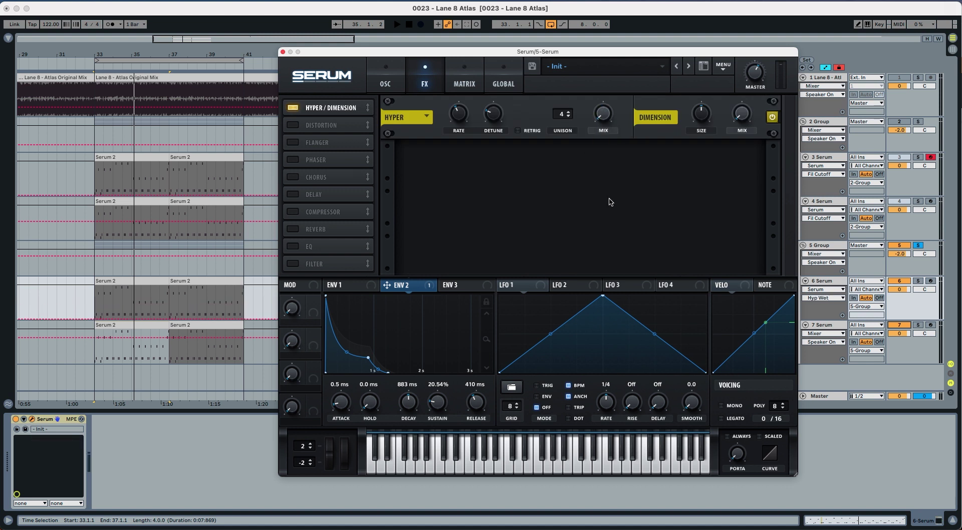
left_click_drag(700, 117, 740, 129)
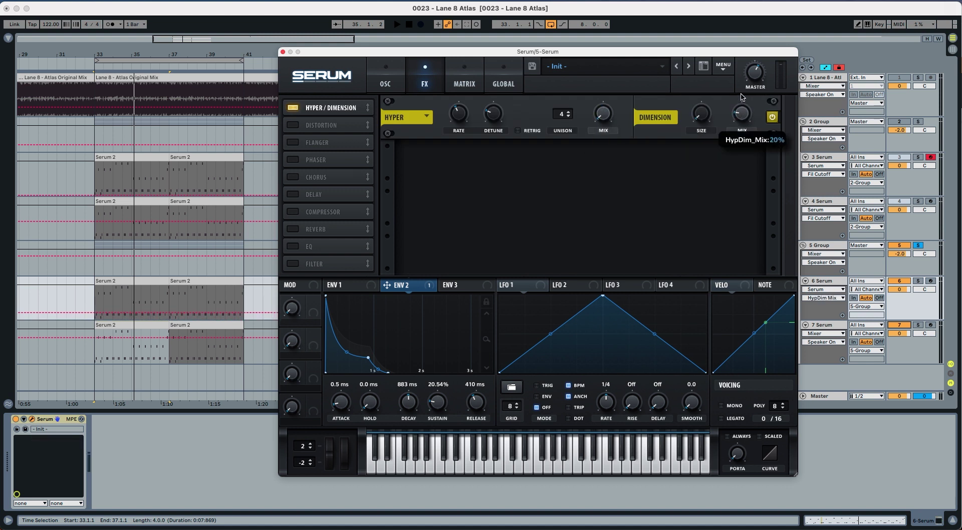
key("space")
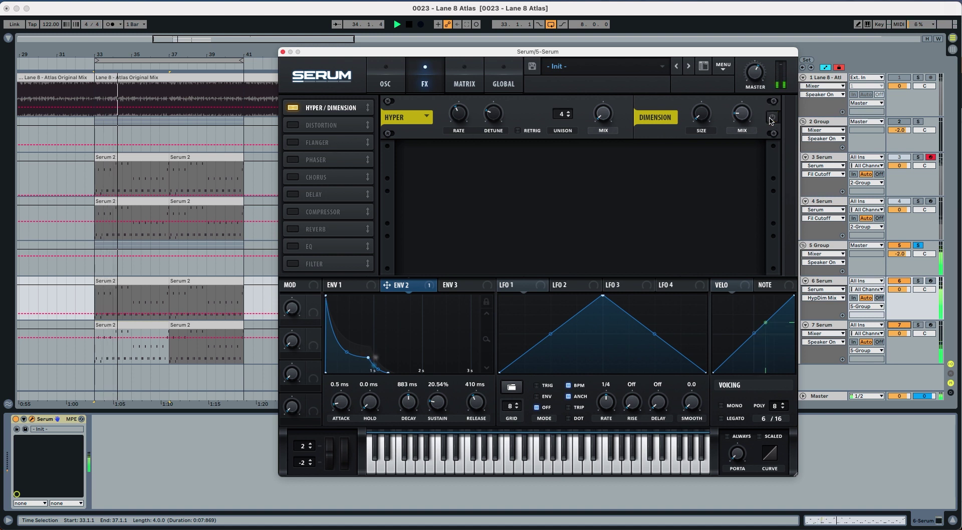
key("space")
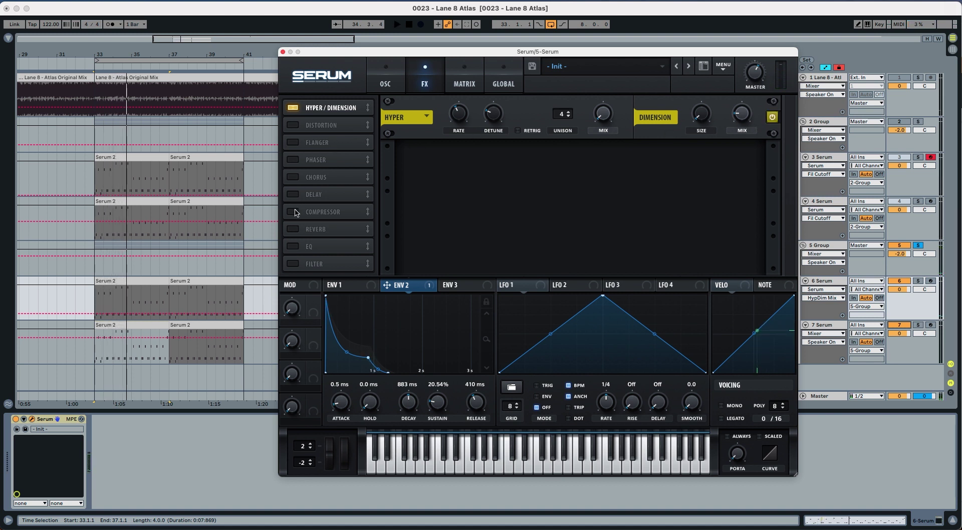
Enable the compressor and raise its attack to about 150 ms, then audition it
left_click(294, 213)
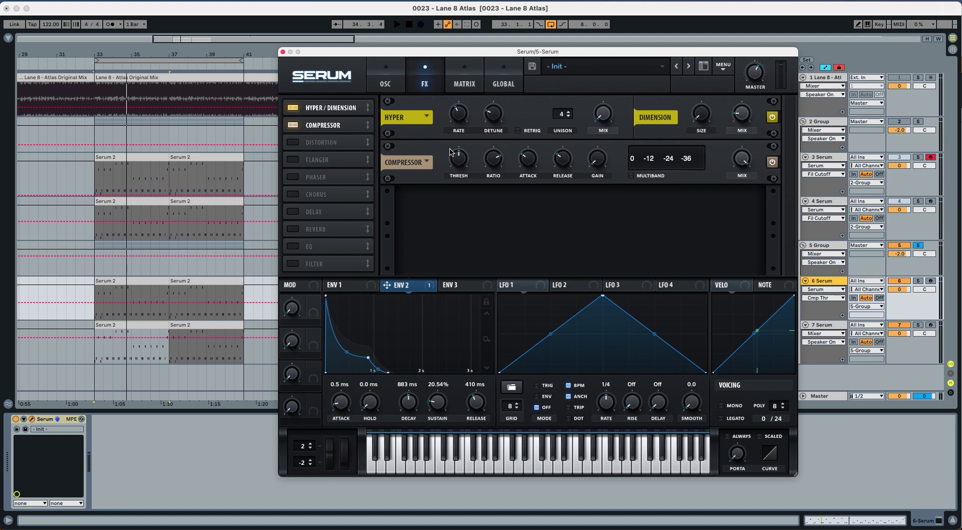
mouse_move(457, 150)
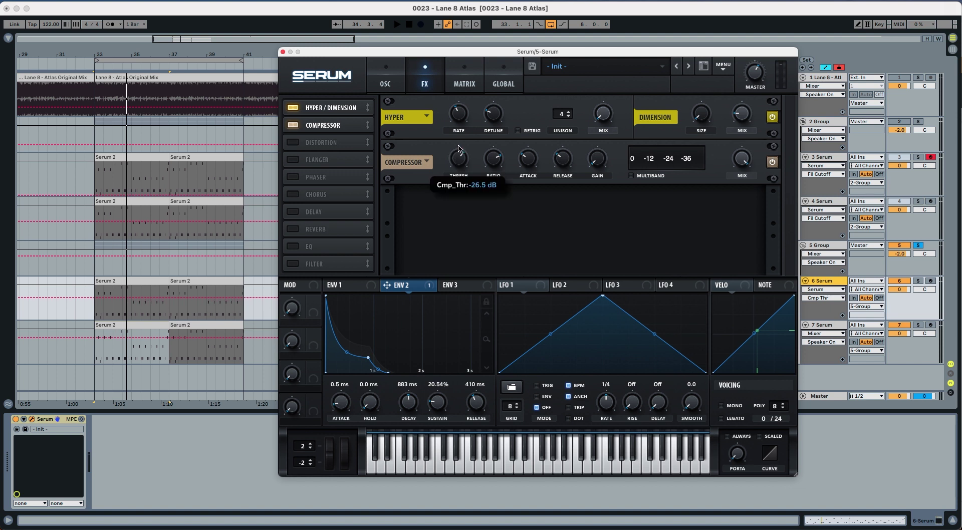
scroll(459, 147, "down", 2)
scroll(486, 159, "up", 3)
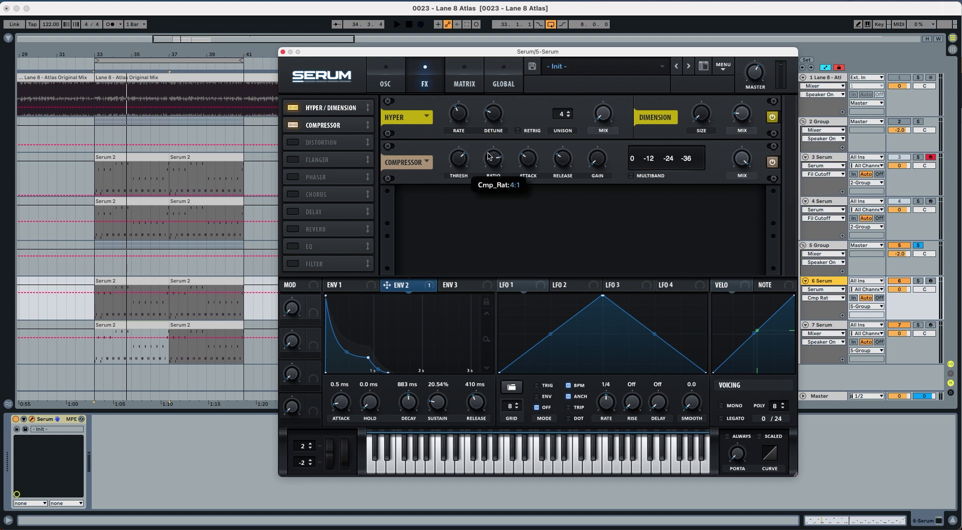
scroll(531, 159, "down", 1)
left_click_drag(531, 159, 558, 179)
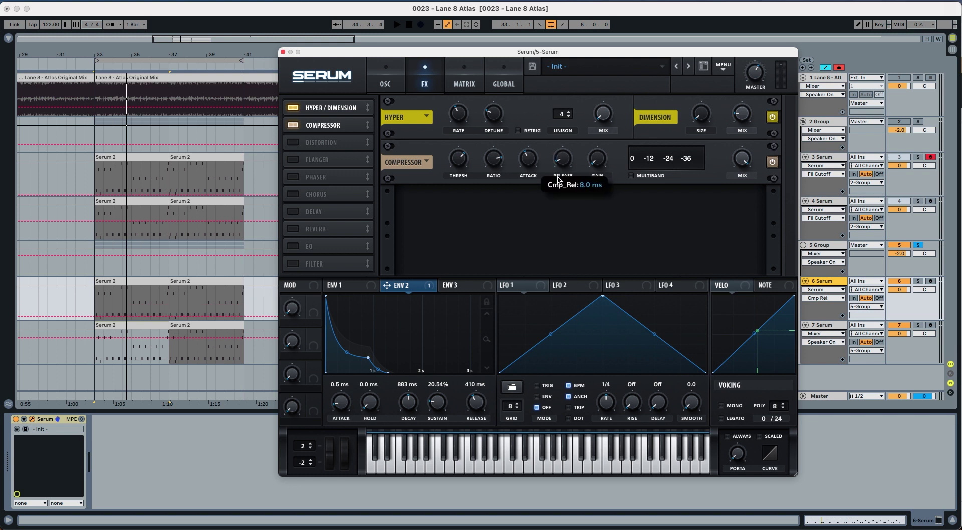
key("space")
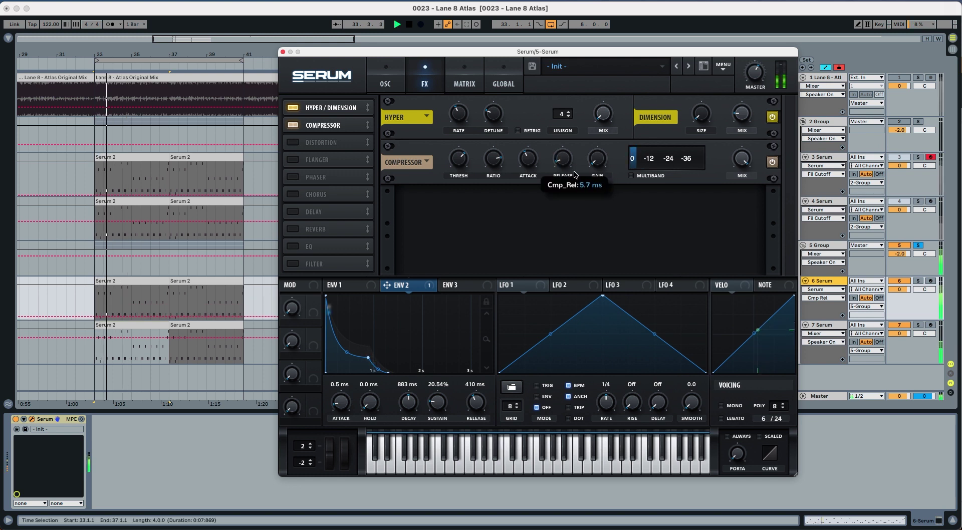
Raise the compressor gain to about 1.2 dB and bypass it to compare the difference
left_click(590, 167)
left_click_drag(590, 167, 592, 161)
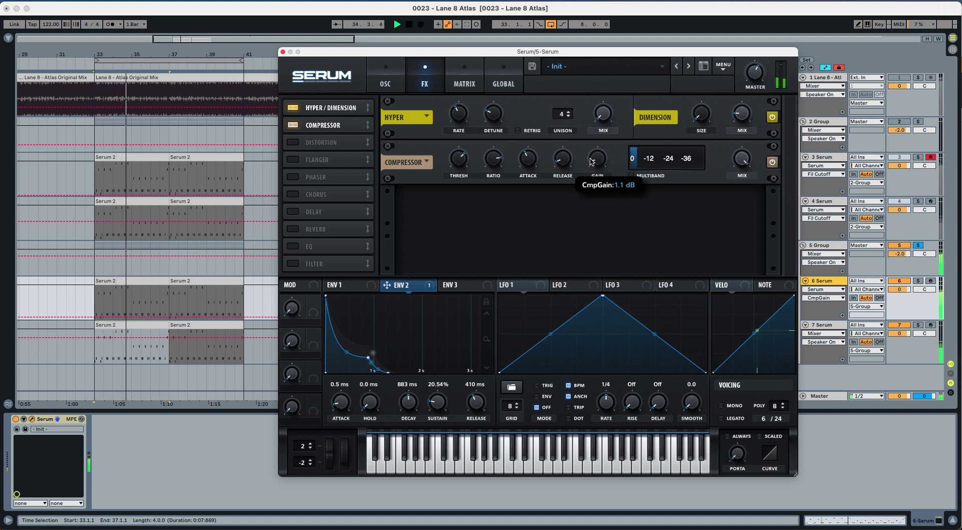
key("space")
key("space")
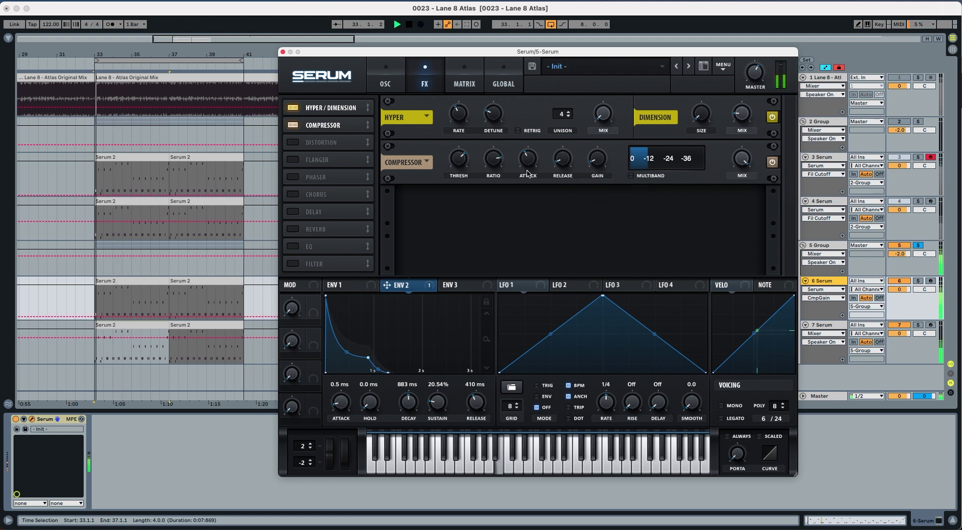
key("space")
left_click(772, 162)
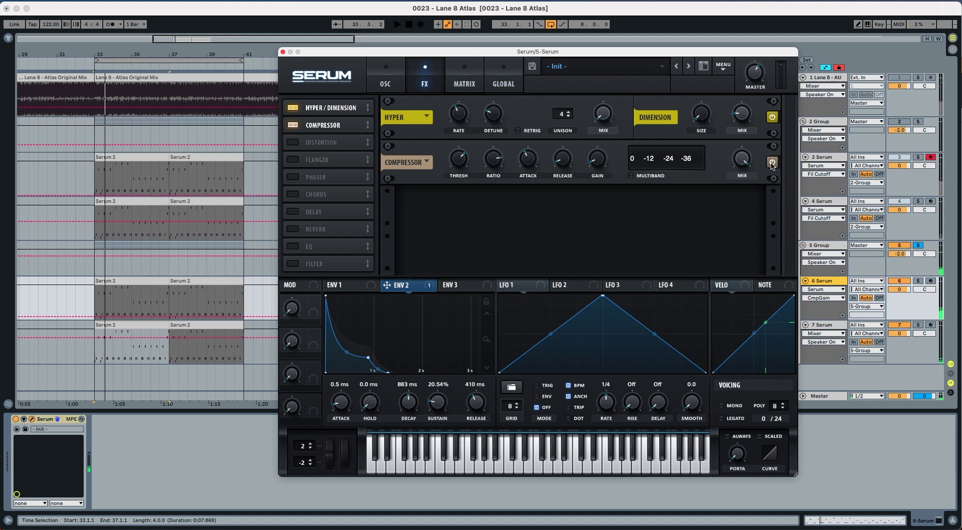
key("space")
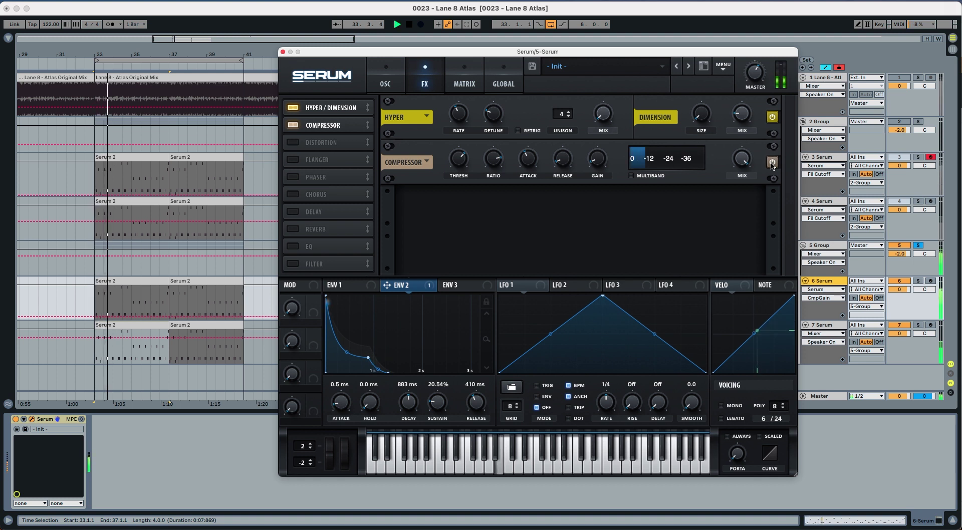
key("space")
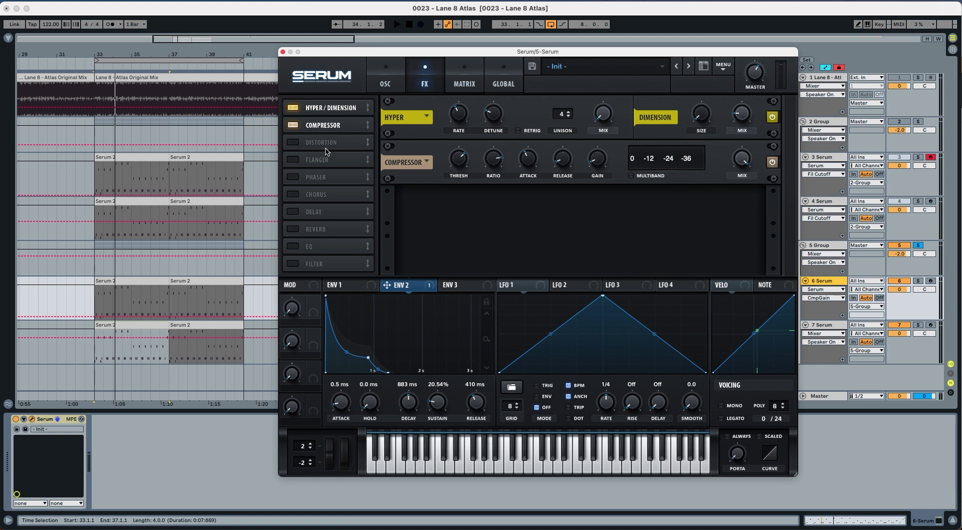
Enable Serum's Tube distortion with drive about 57% and mix about 69%, then play to listen
left_click(294, 145)
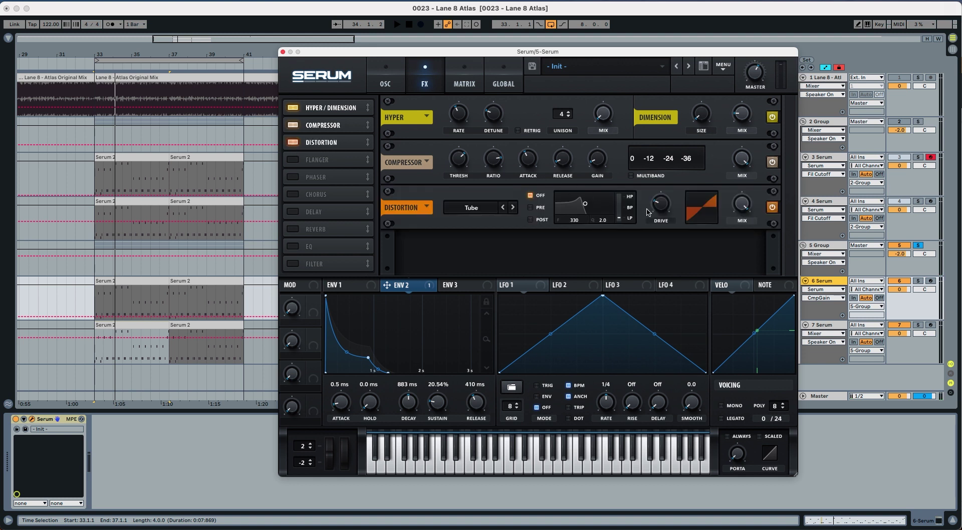
left_click_drag(648, 212, 661, 179)
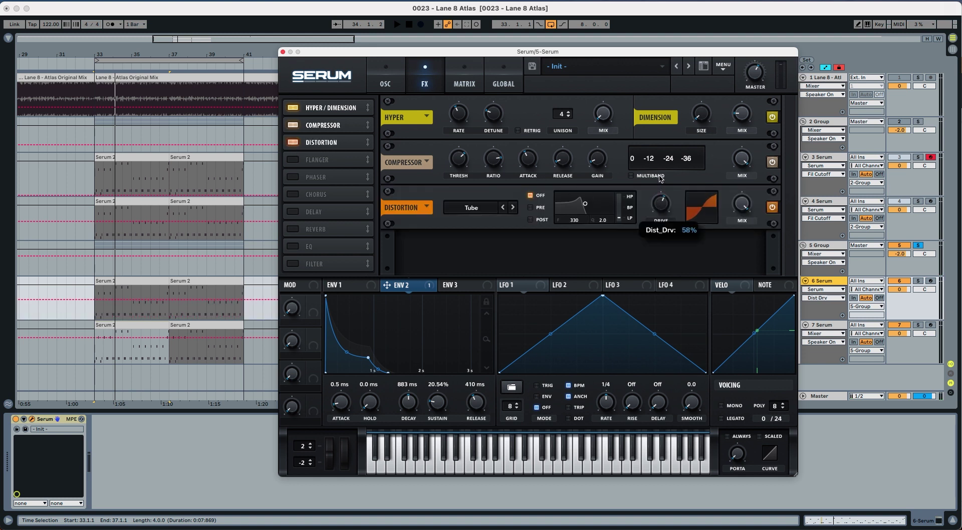
left_click_drag(743, 203, 739, 234)
key("space")
key("space")
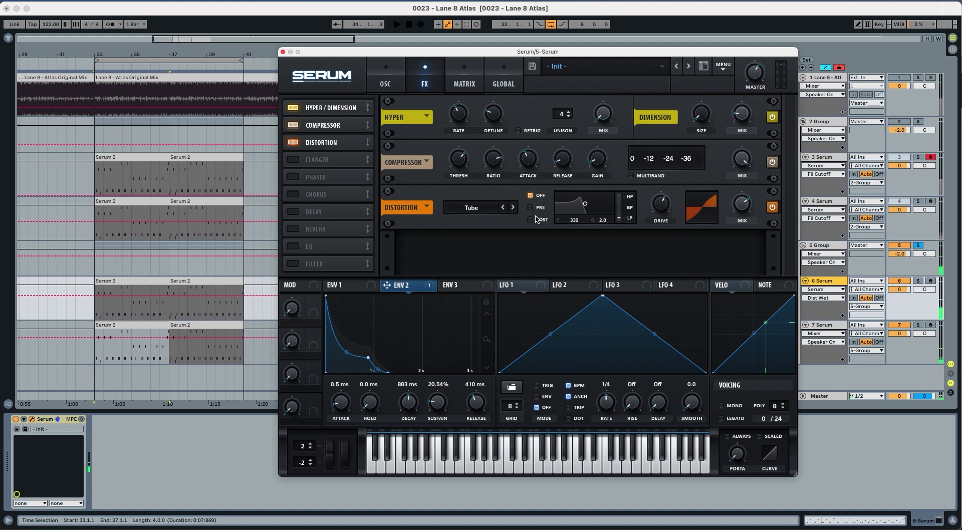
Enable the filter below distortion, lower cutoff to 135 Hz, and route envelope 2 to cutoff
left_click(292, 264)
left_click_drag(312, 266, 316, 160)
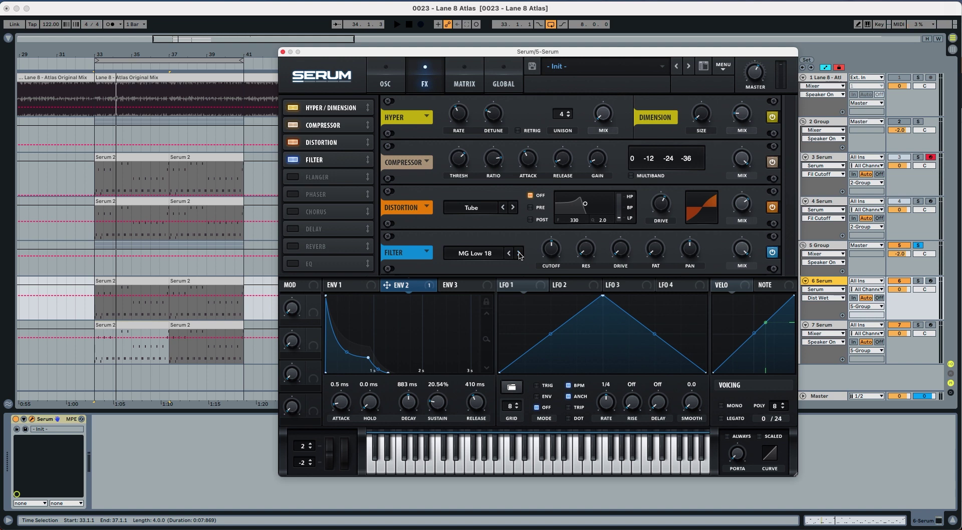
left_click_drag(554, 252, 625, 239)
key("space")
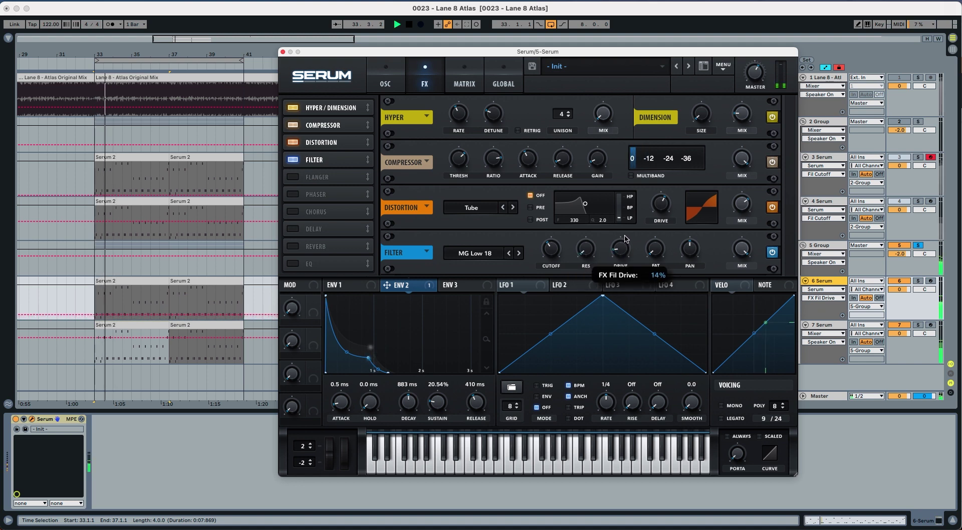
key("space")
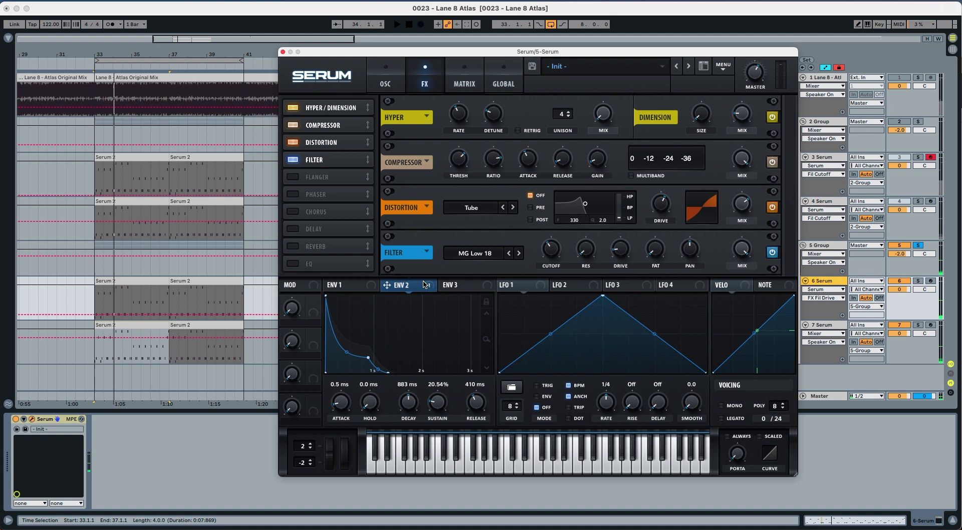
left_click_drag(428, 282, 542, 239)
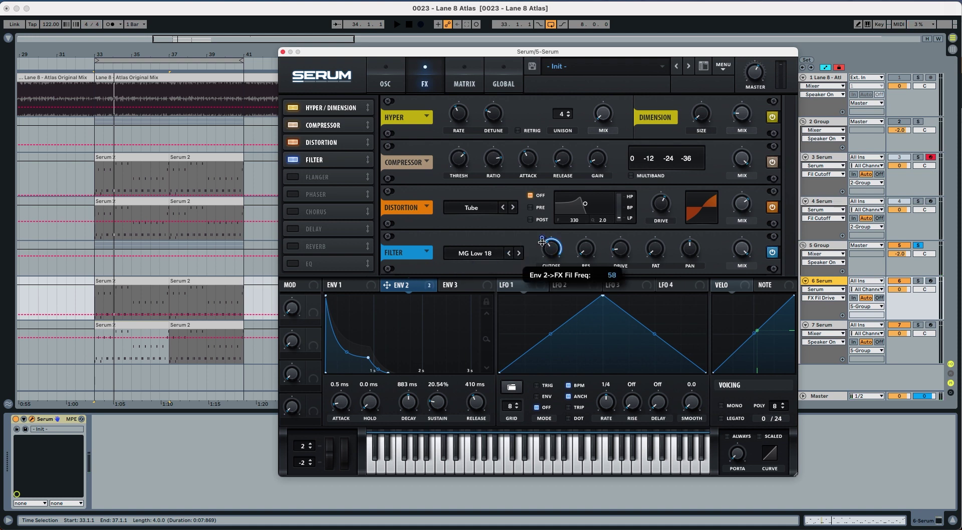
key("space")
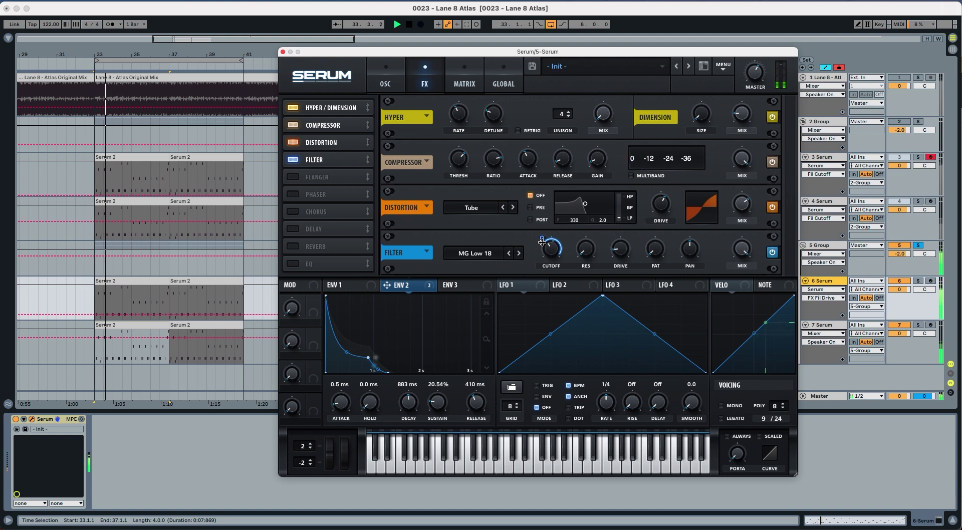
Enable the EQ with both bands set to peak and the low band around 450 Hz
key("space")
left_click(302, 263)
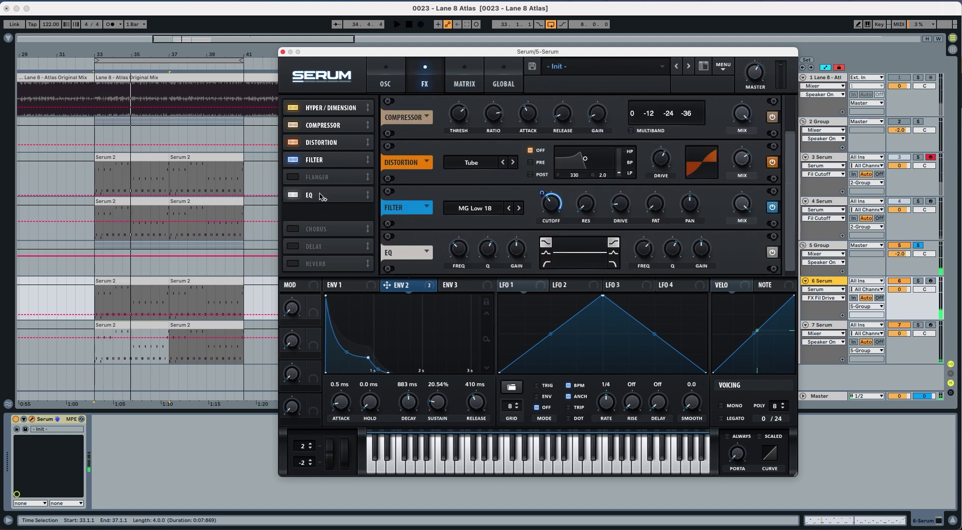
left_click(545, 253)
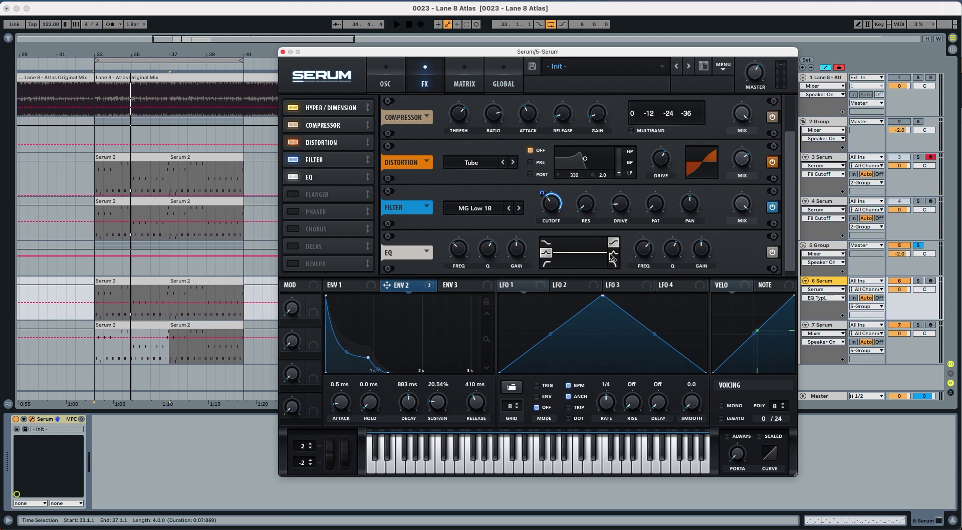
left_click(613, 253)
left_click_drag(456, 251, 458, 243)
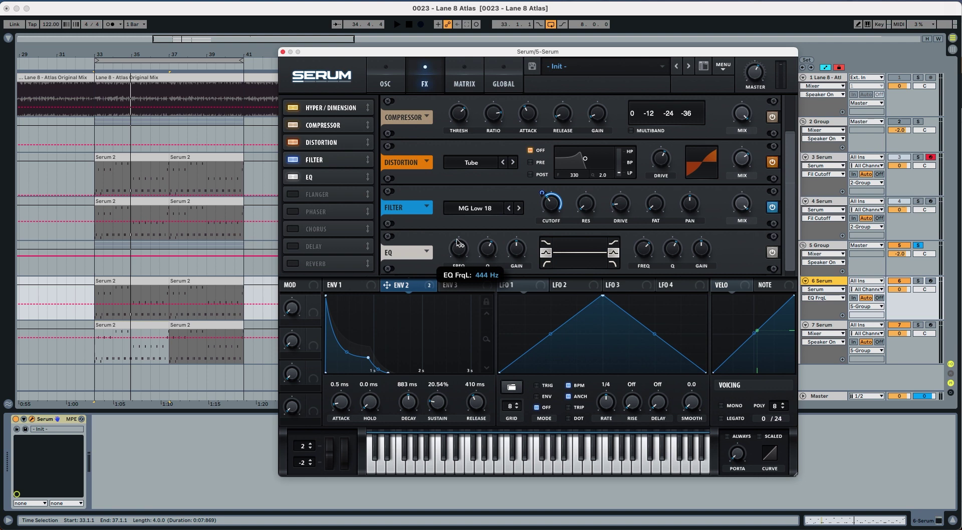
key("space")
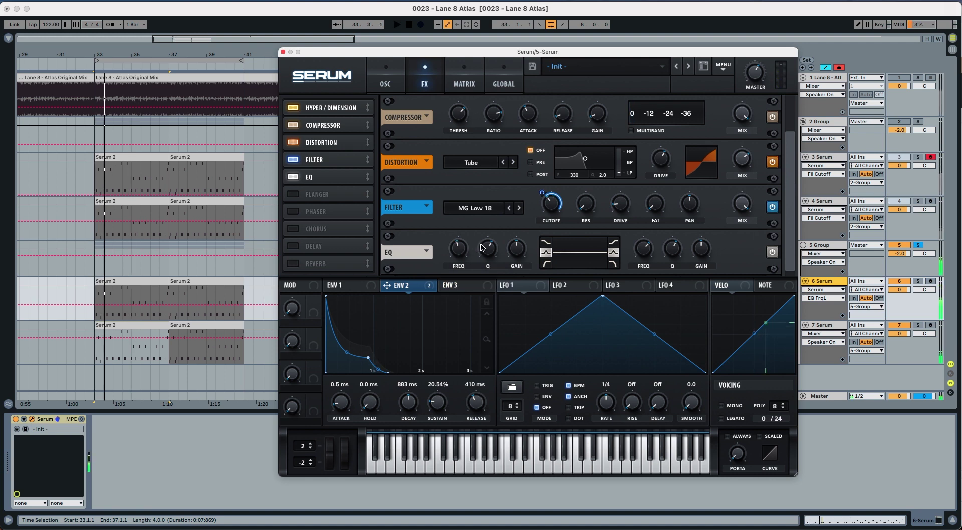
left_click_drag(481, 247, 519, 252)
Compare with the EQ bypassed, then boost the high band about 5.7 dB near 9 kHz
left_click(770, 253)
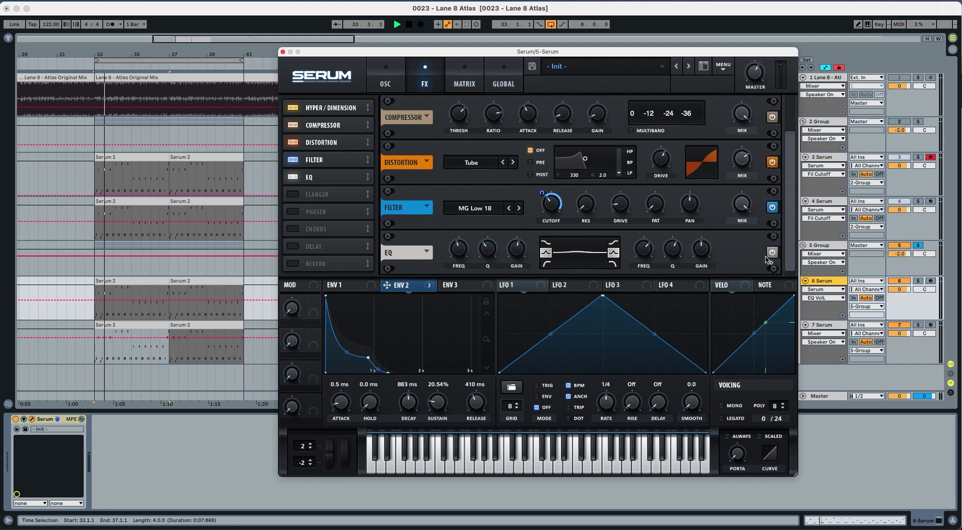
key("space")
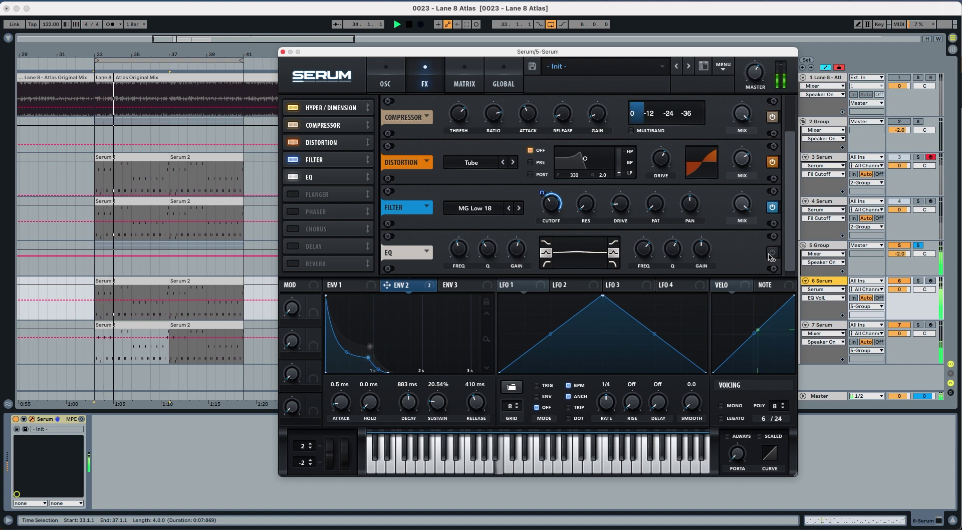
key("space")
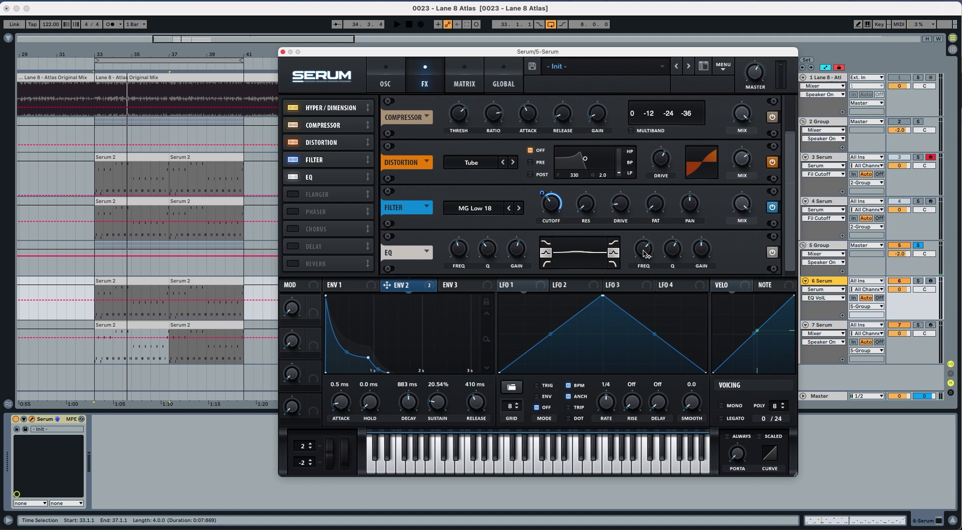
left_click_drag(647, 256, 668, 282)
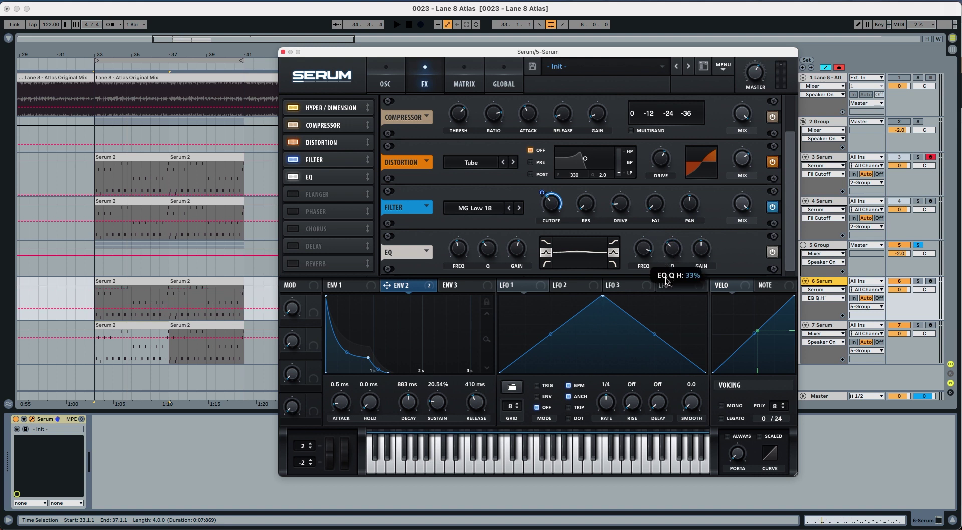
left_click_drag(704, 257, 773, 254)
key("space")
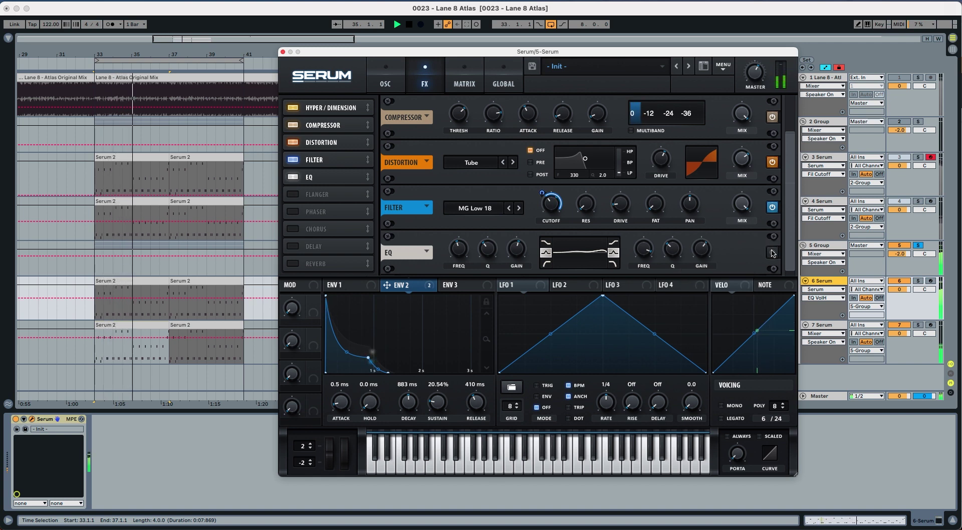
key("space")
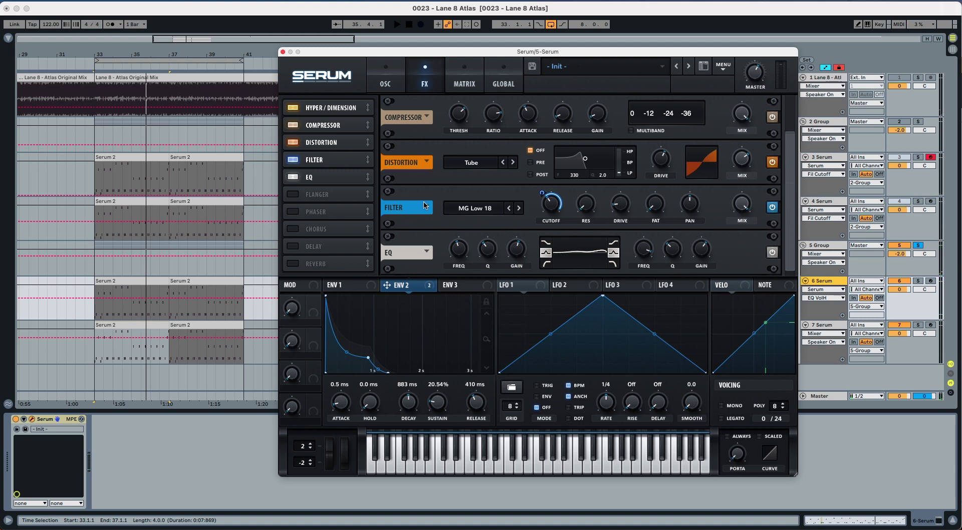
Enable the Hall reverb after the EQ and set its decay to about 5 seconds
left_click(297, 262)
left_click_drag(297, 262, 310, 195)
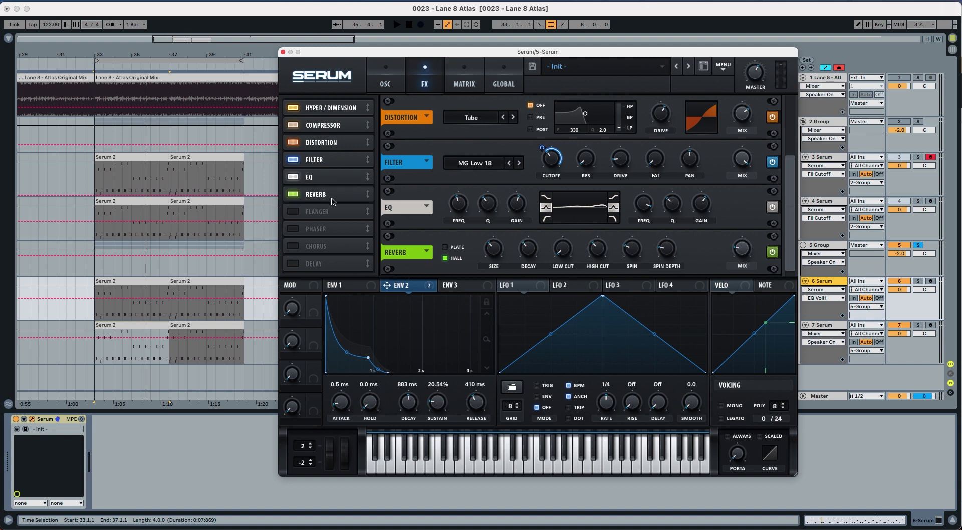
left_click(522, 249)
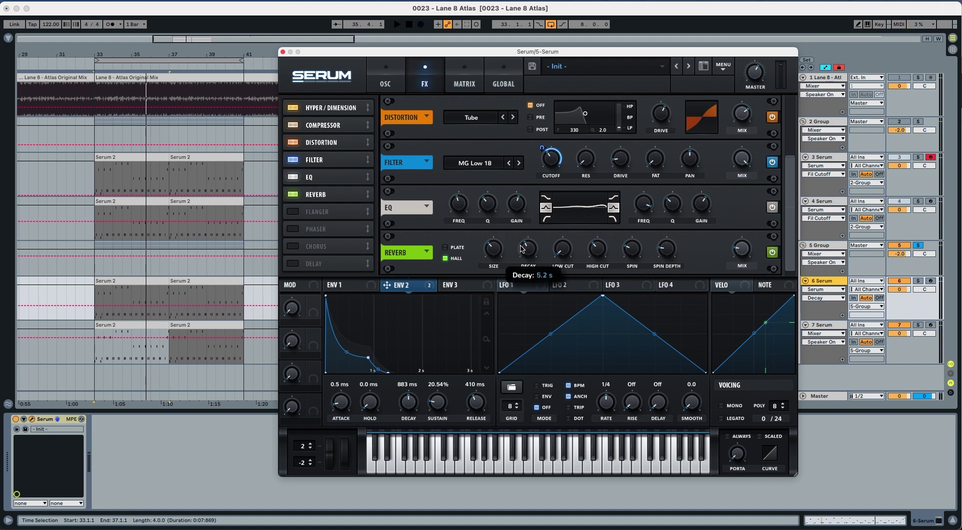
scroll(522, 250, "down", 1)
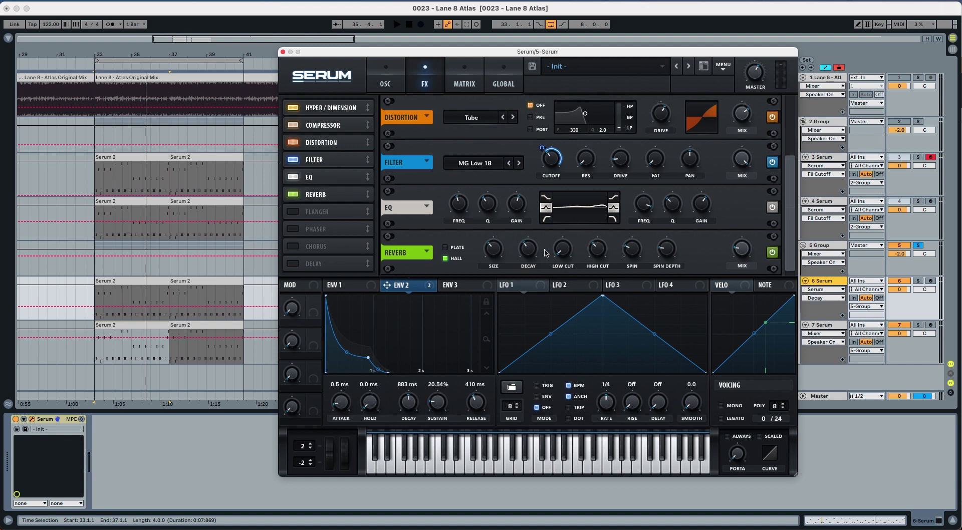
Raise the reverb low cut to about 45% and set its mix near 31%
left_click(562, 249)
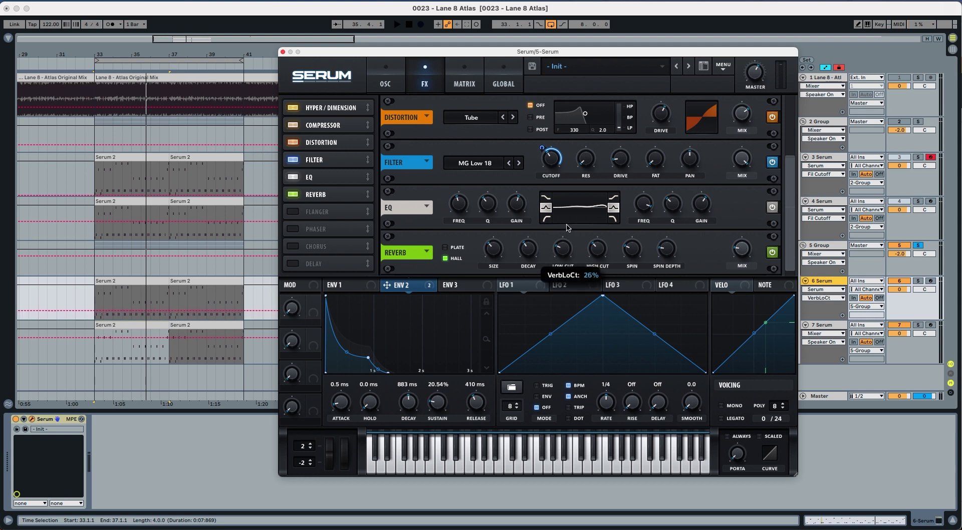
key("space")
left_click_drag(570, 219, 572, 208)
key("space")
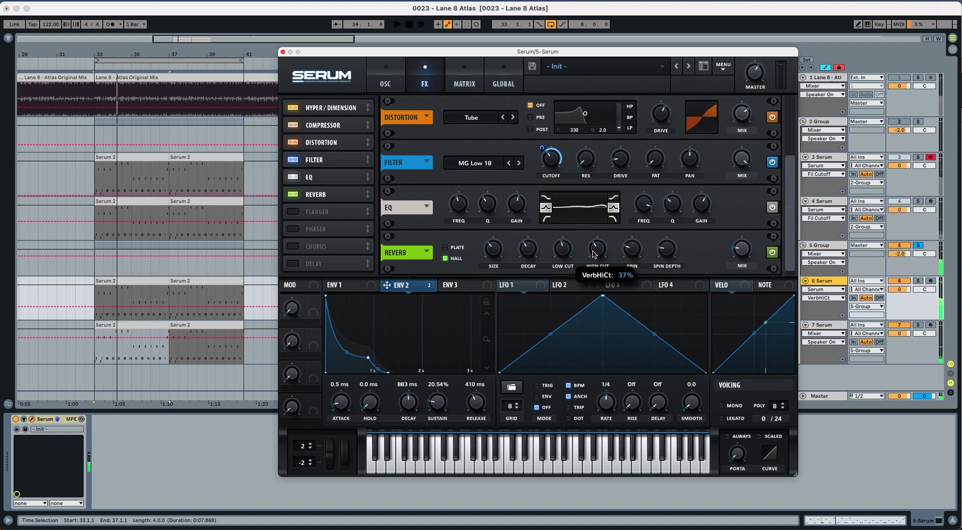
left_click(742, 251)
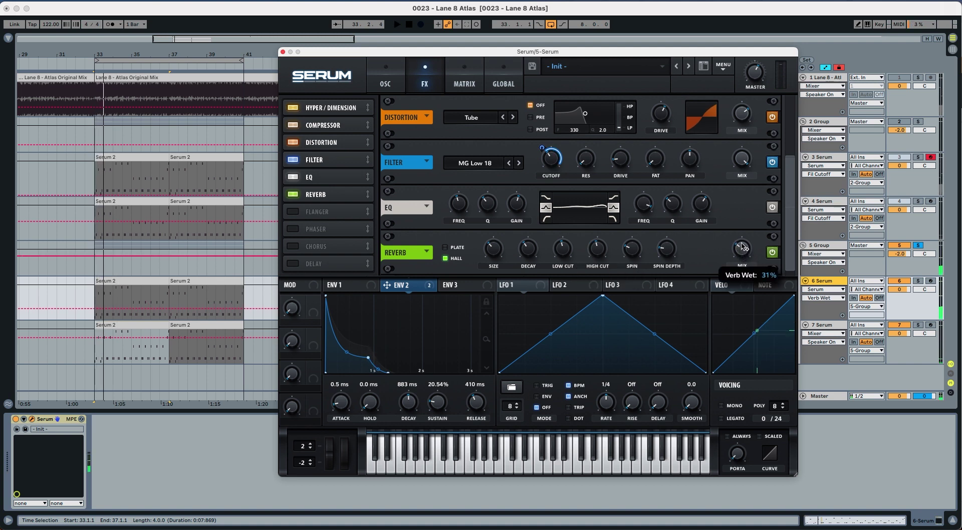
key("space")
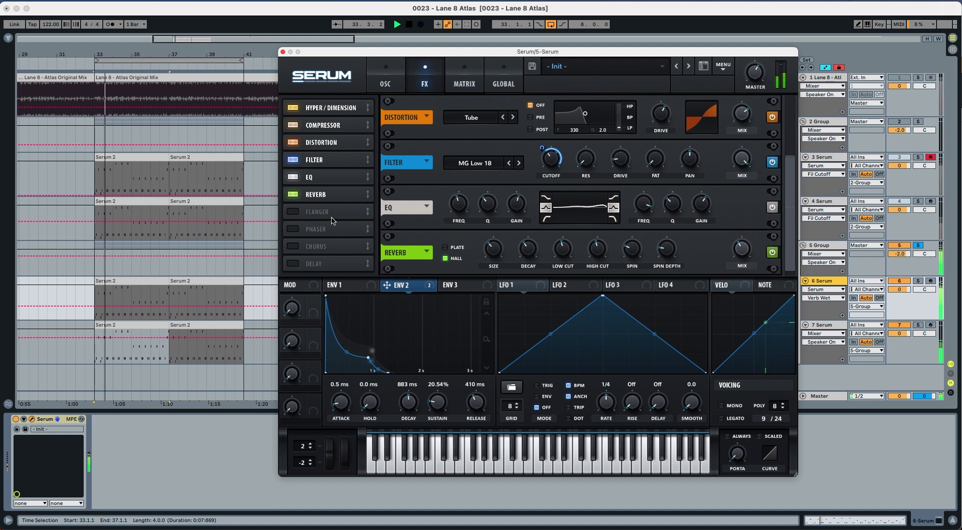
Enable the delay after the reverb with 1/8 dotted times and a raised filter frequency
key("space")
left_click(308, 265)
left_click_drag(308, 266, 321, 213)
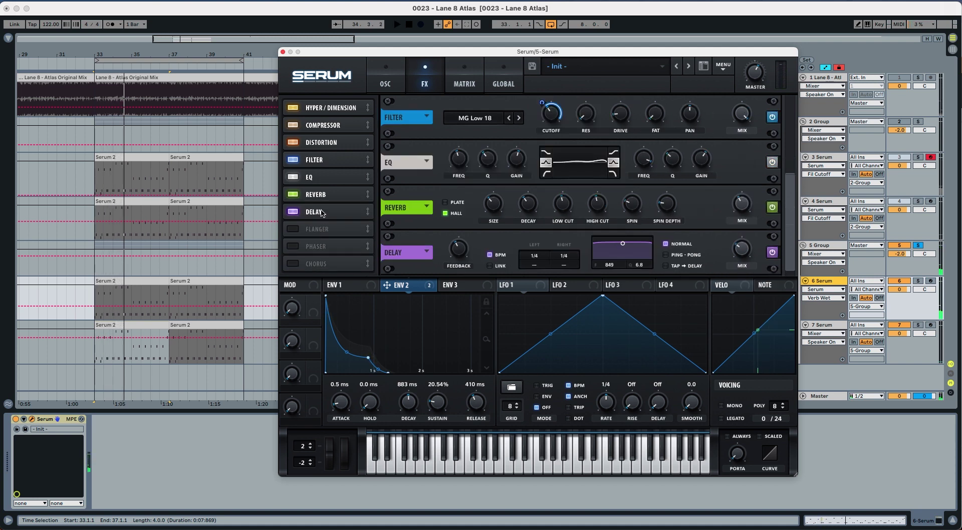
left_click_drag(532, 261, 566, 245)
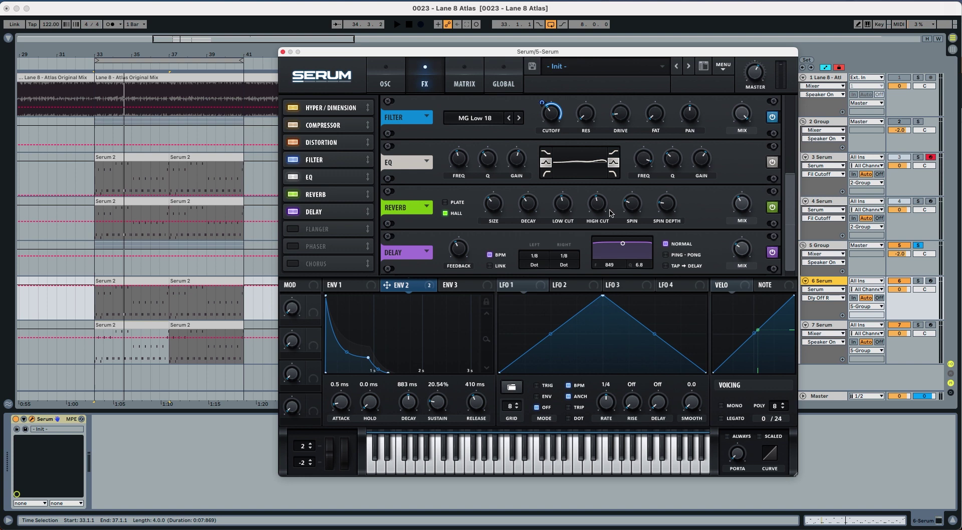
left_click_drag(609, 266, 643, 271)
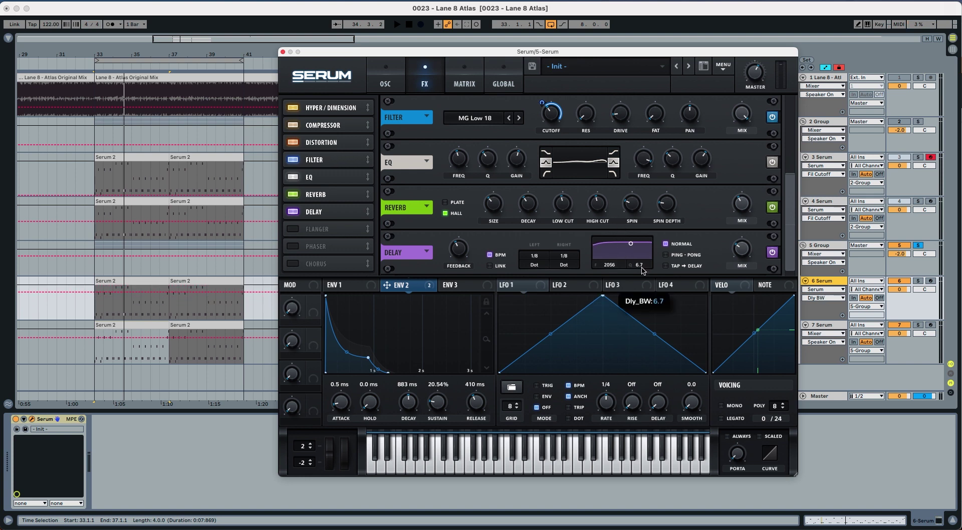
Set the delay filter width to 1.4, mix to about 47%, and turn on ping-pong
key("space")
left_click_drag(643, 330, 640, 371)
key("space")
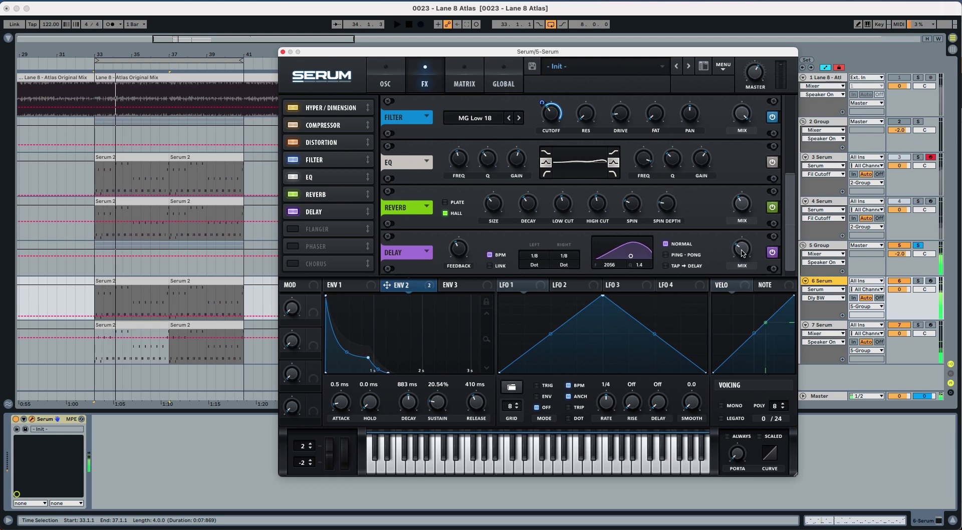
left_click(742, 249)
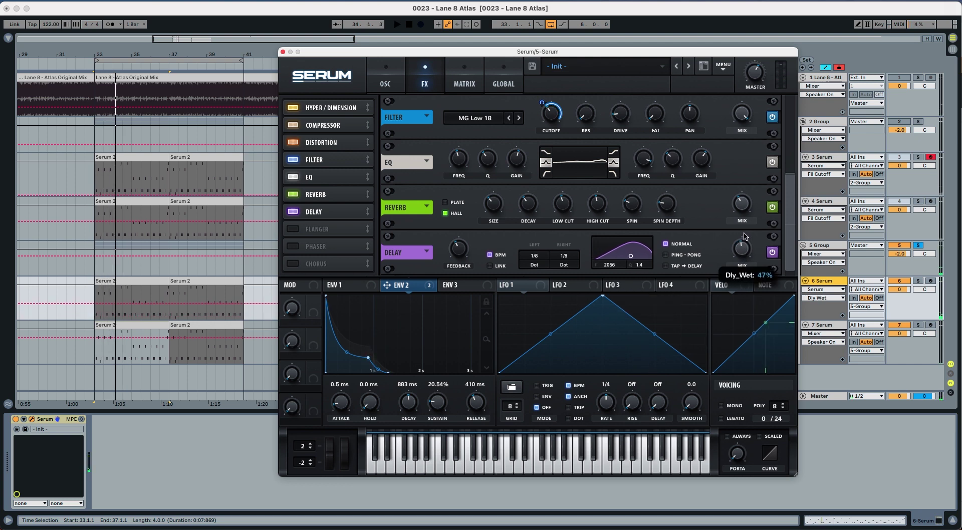
key("space")
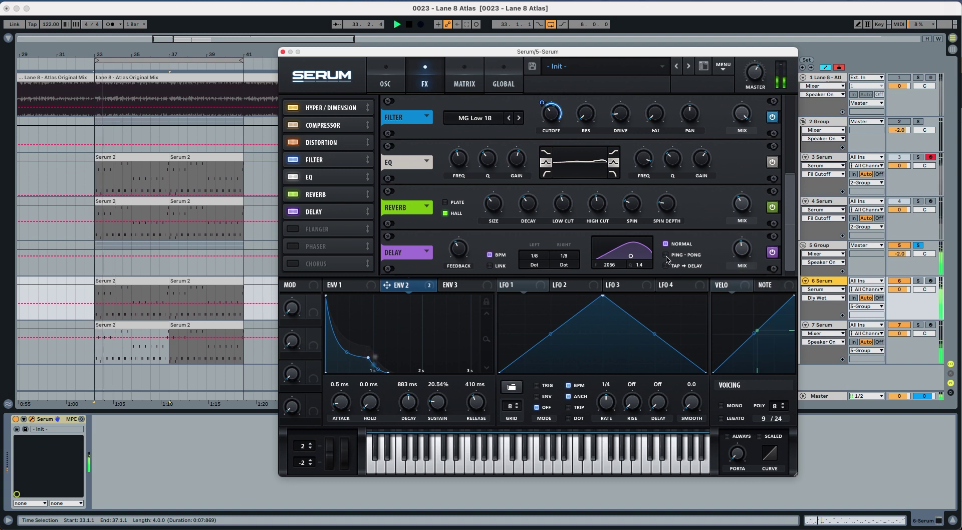
left_click(667, 256)
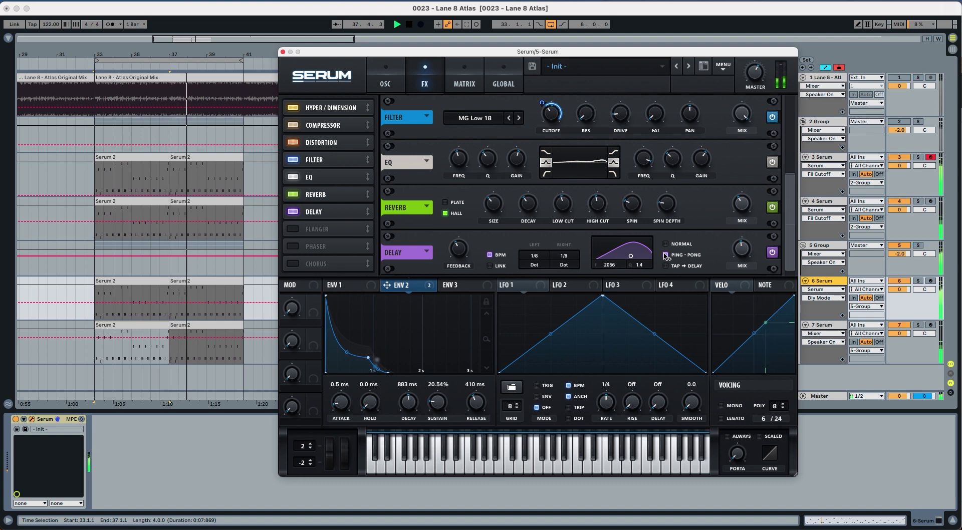
key("space")
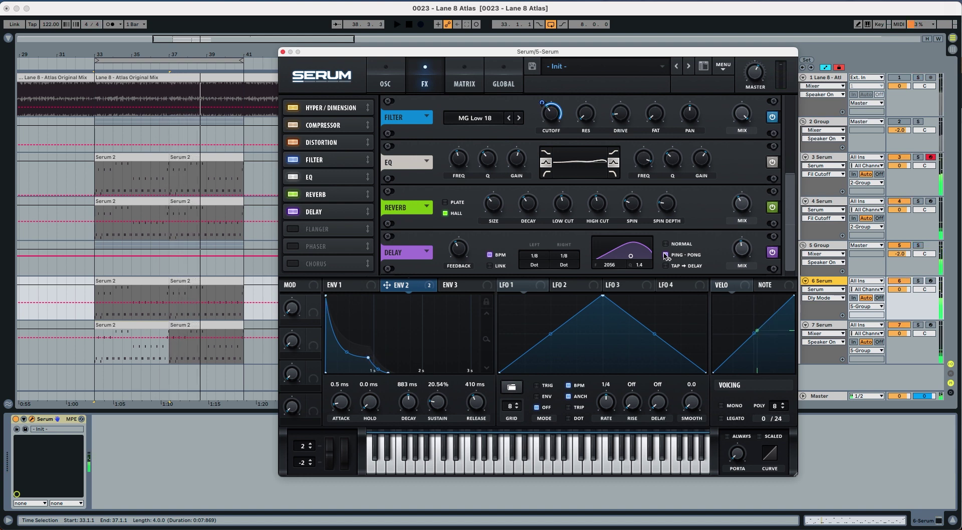